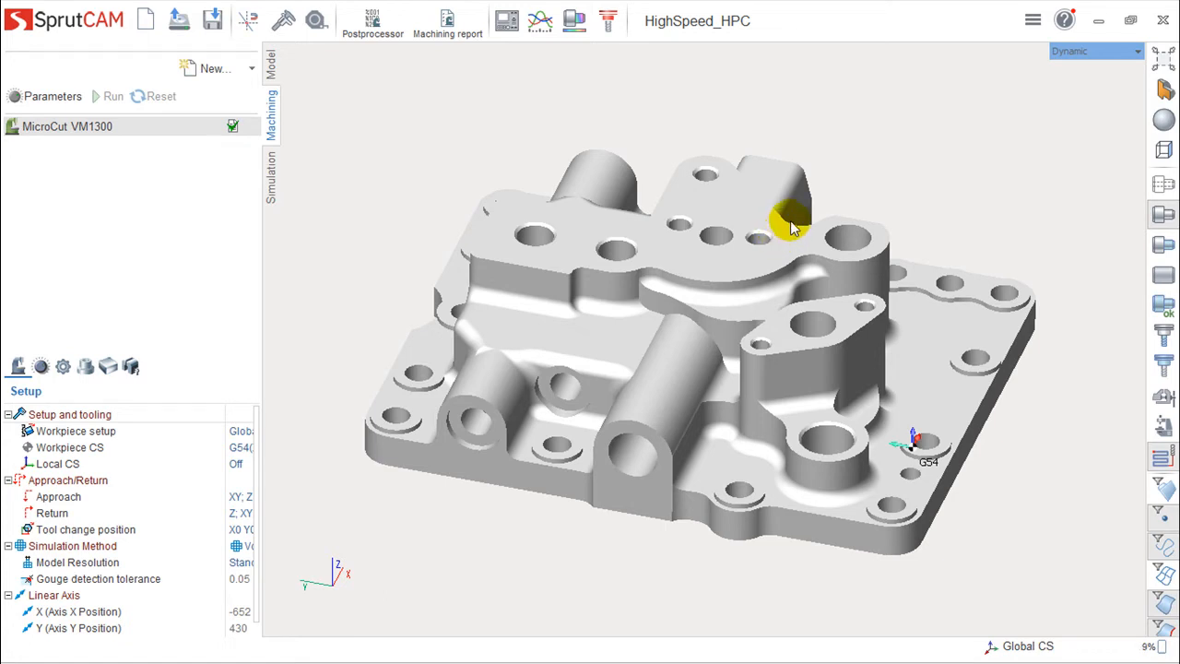
# - Add a new Roughing waterline operation to the machining tree
pyautogui.moveTo(792, 224); pyautogui.dragTo(796, 235, button='right')
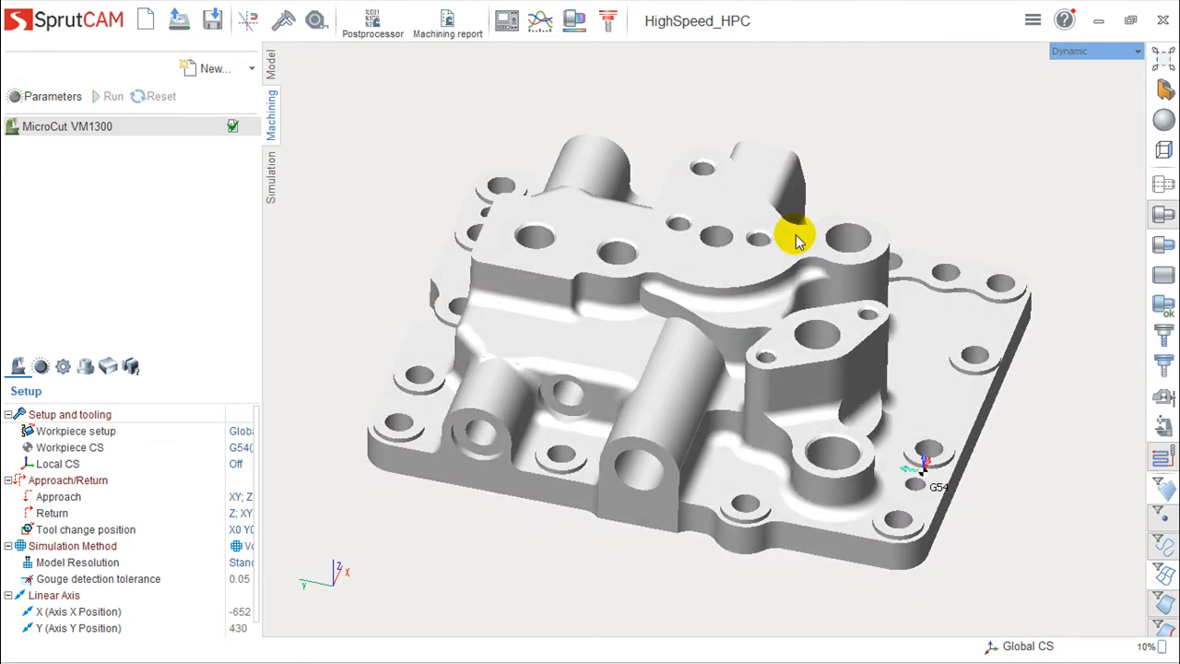
pyautogui.moveTo(779, 212); pyautogui.dragTo(766, 213, button='right')
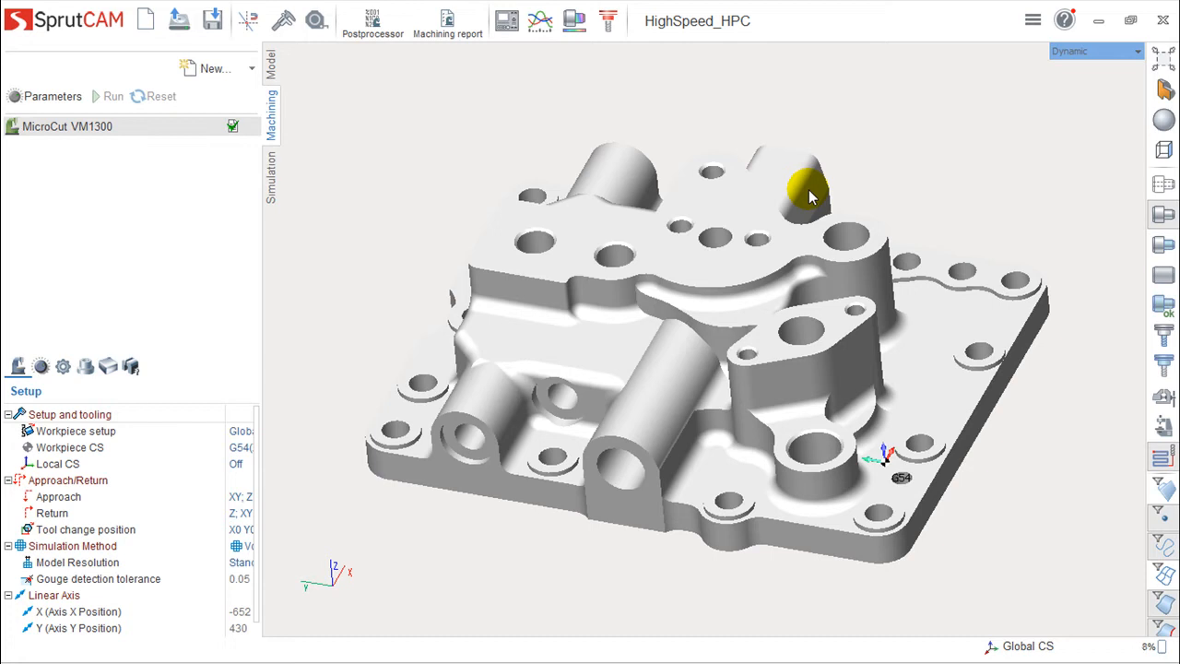
pyautogui.moveTo(827, 274)
pyautogui.mouseDown(button='right')
pyautogui.moveTo(821, 335)
pyautogui.moveTo(828, 206)
pyautogui.moveTo(828, 295)
pyautogui.moveTo(832, 285)
pyautogui.moveTo(818, 290)
pyautogui.mouseUp(button='right')
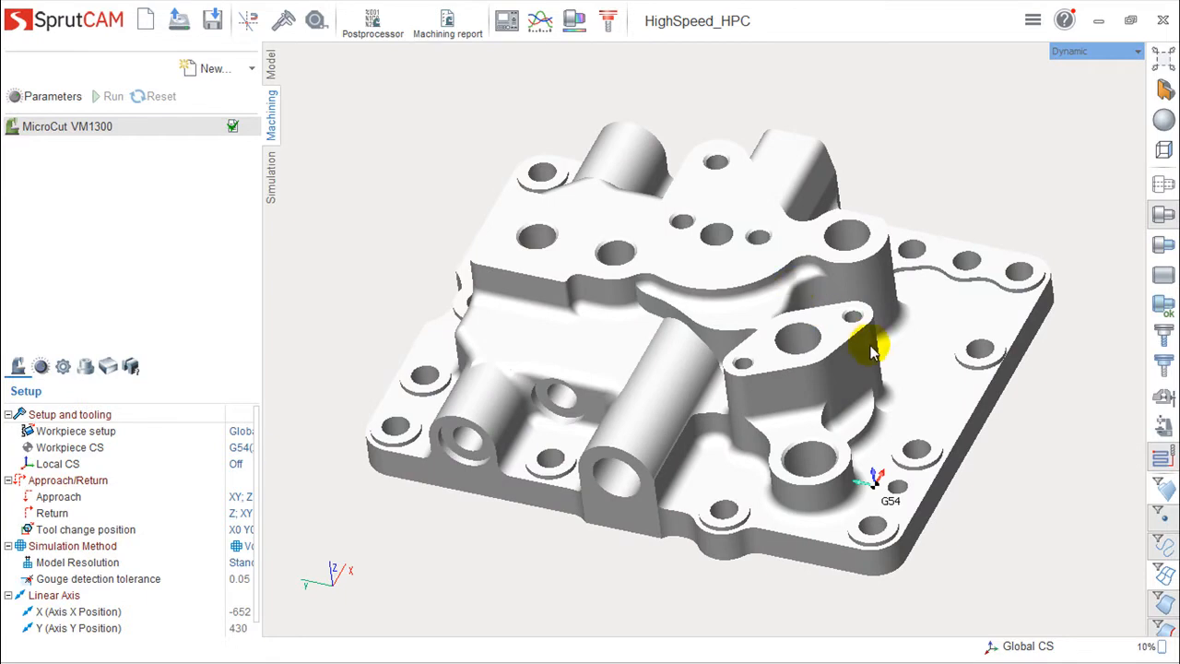
pyautogui.moveTo(670, 329); pyautogui.dragTo(680, 318, button='right')
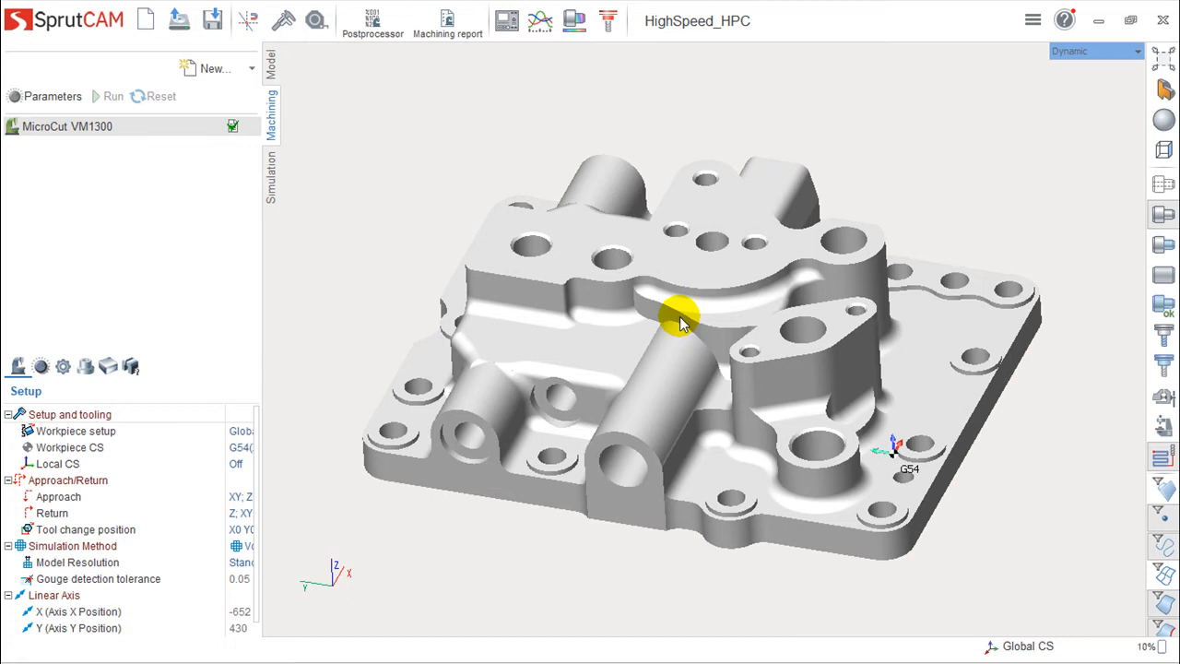
pyautogui.click(254, 72)
pyautogui.moveTo(233, 97)
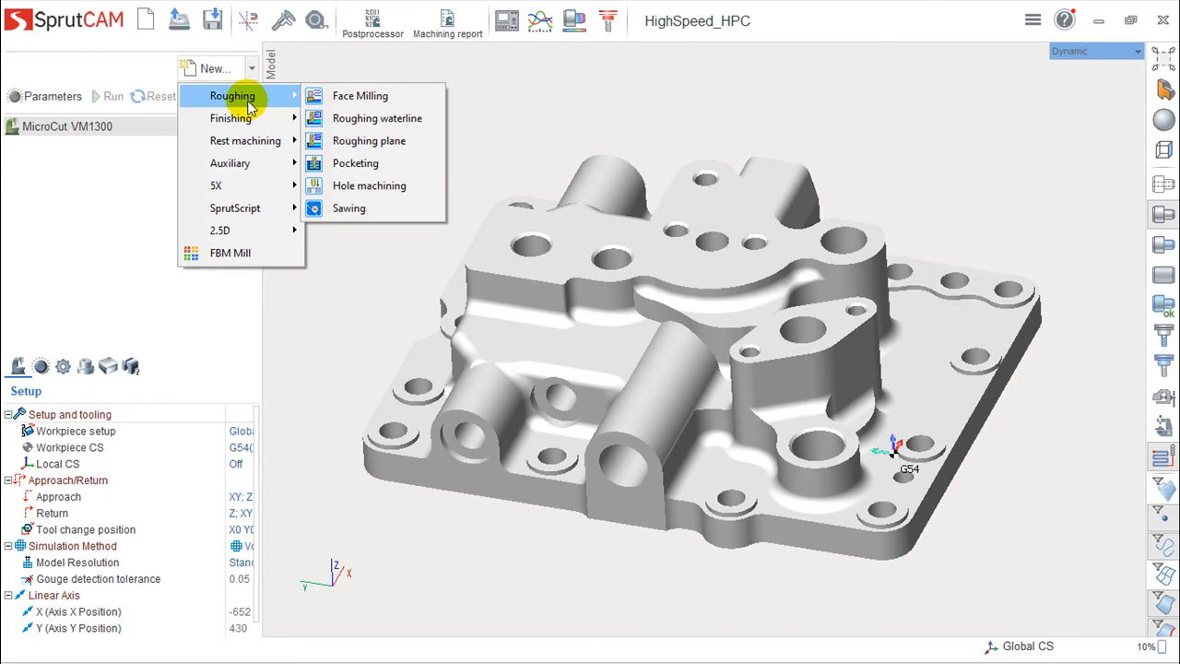
pyautogui.click(371, 118)
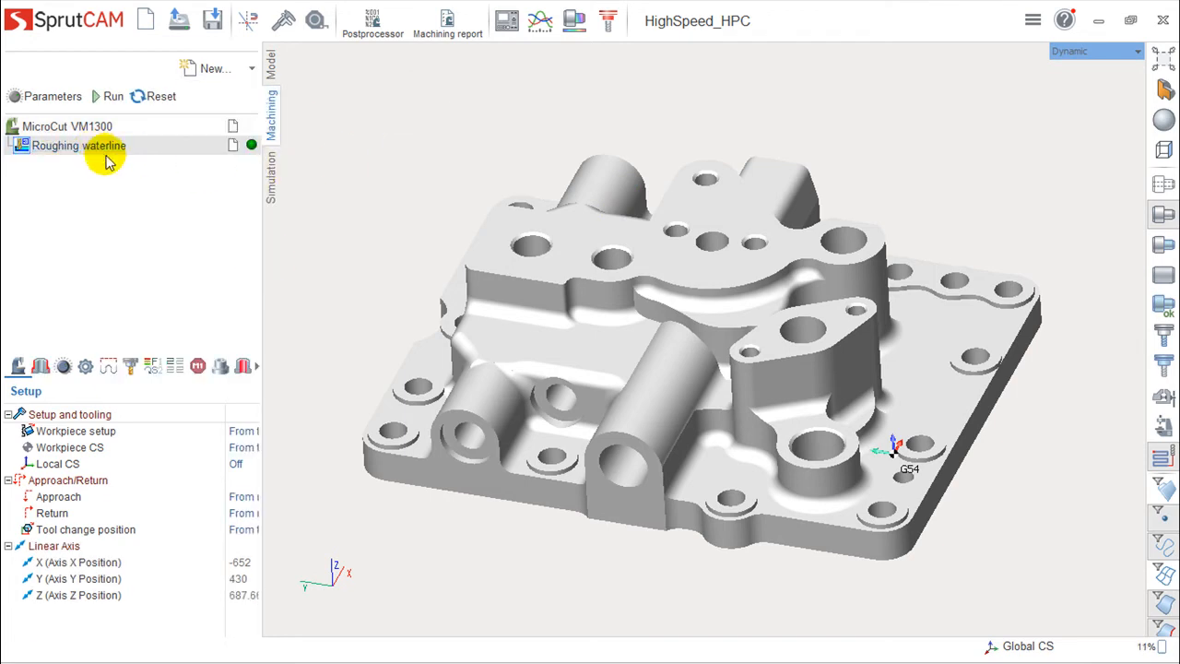
# - Open the operation's parameters and set the machining strategy to Adaptive MW
pyautogui.click(73, 147)
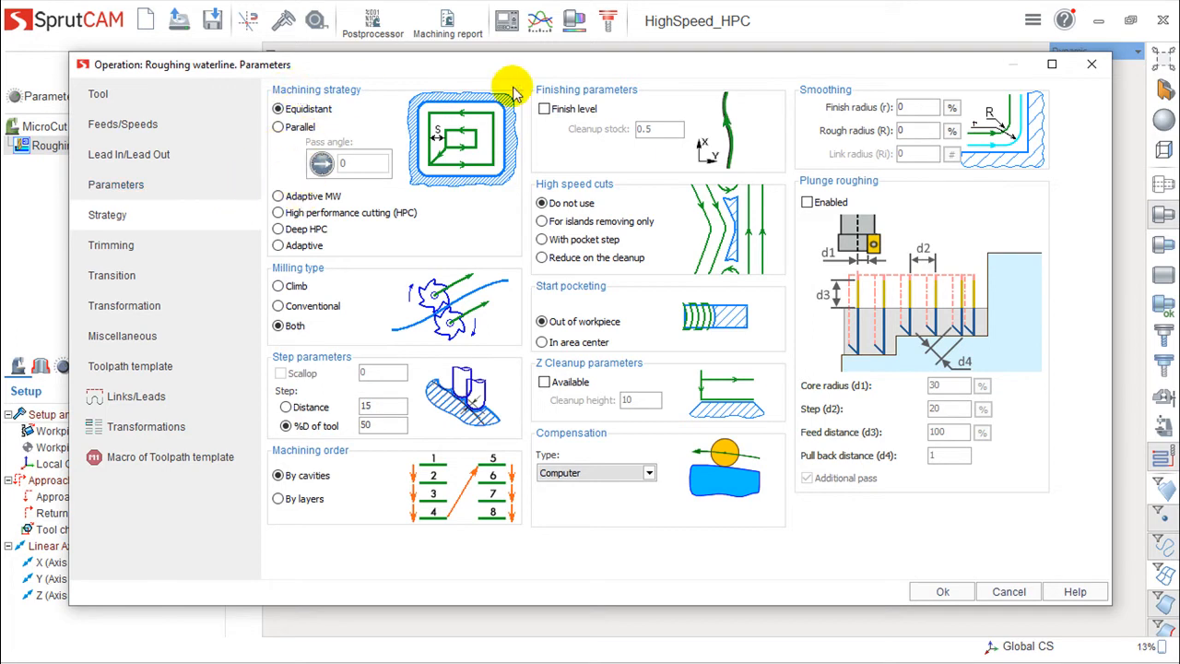
pyautogui.click(279, 198)
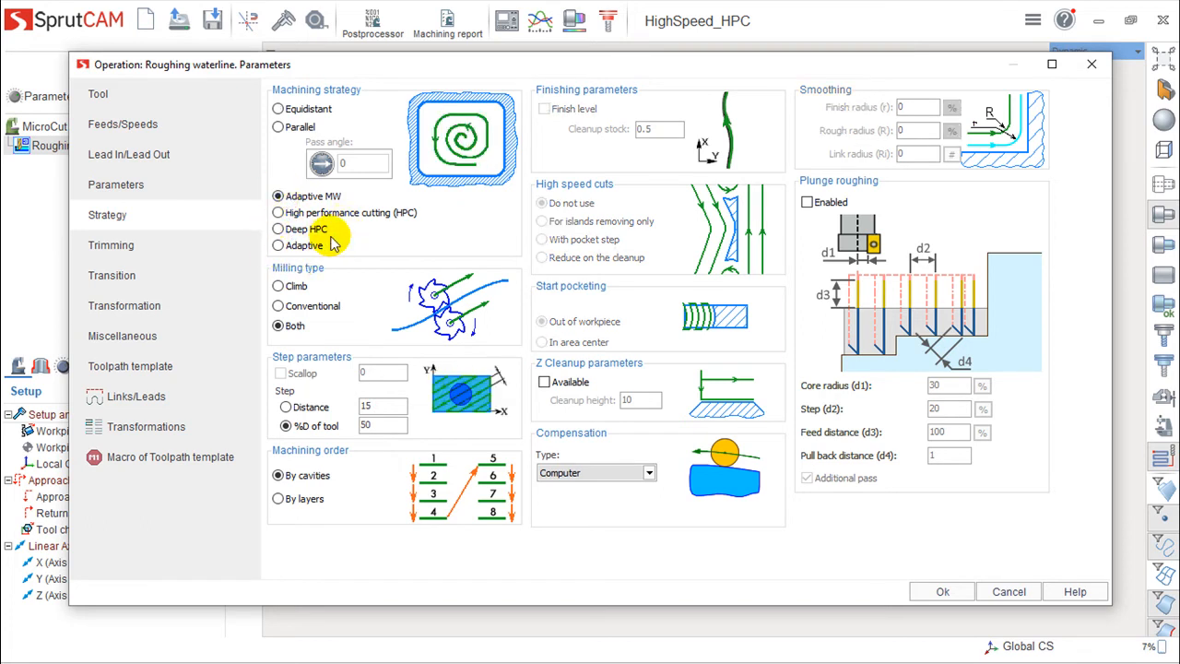
# - Try the Adaptive, Deep HPC and High performance cutting strategies, reselecting Adaptive MW afterwards
pyautogui.click(279, 245)
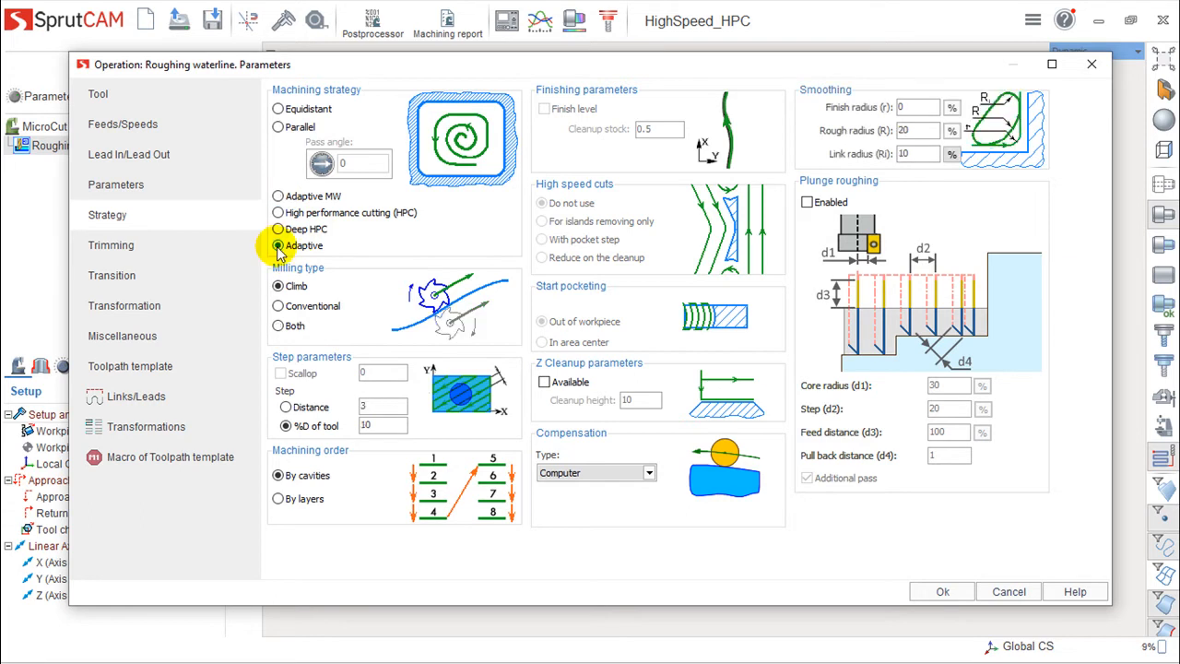
pyautogui.click(279, 198)
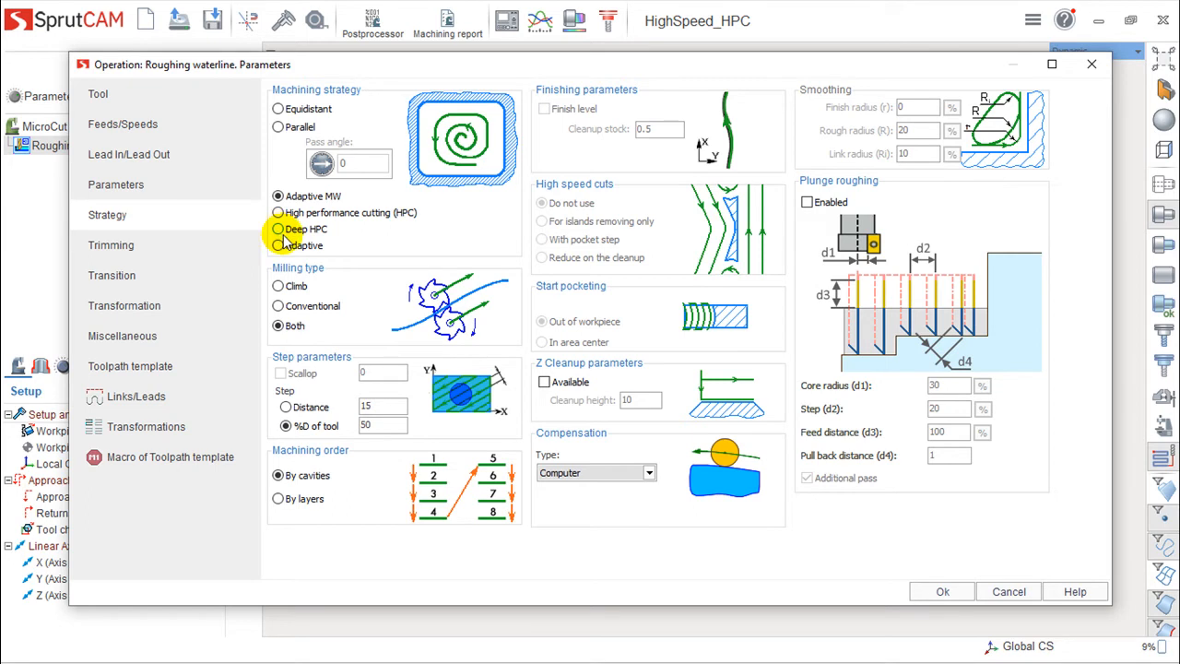
pyautogui.click(277, 229)
pyautogui.click(279, 213)
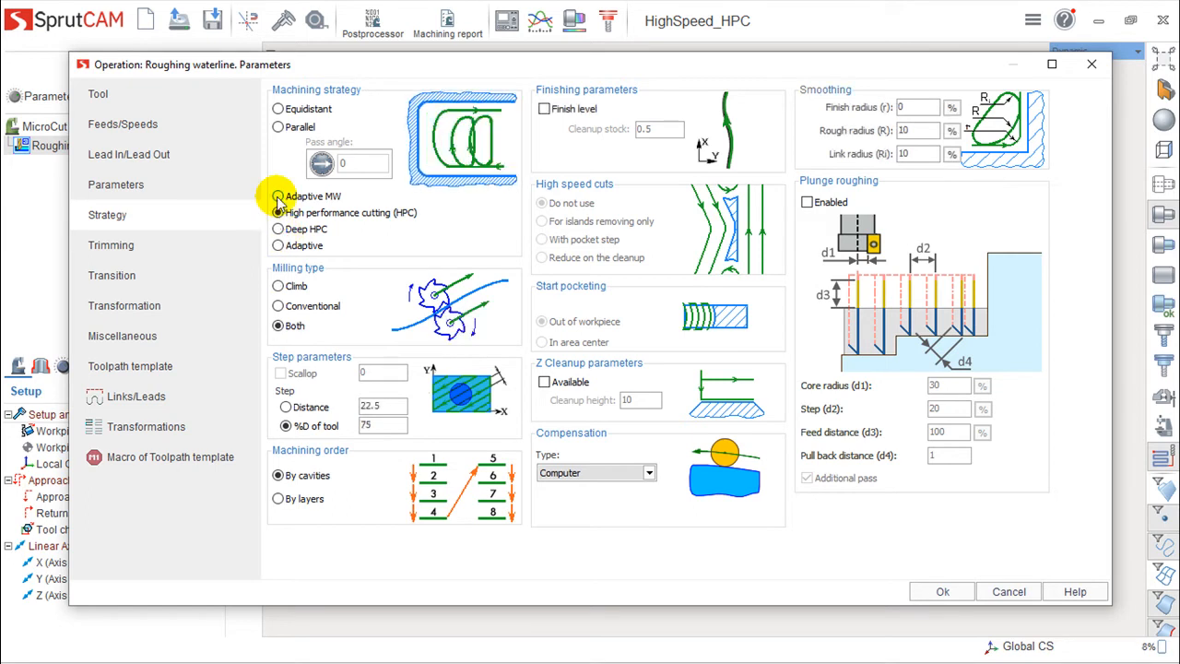
pyautogui.click(277, 197)
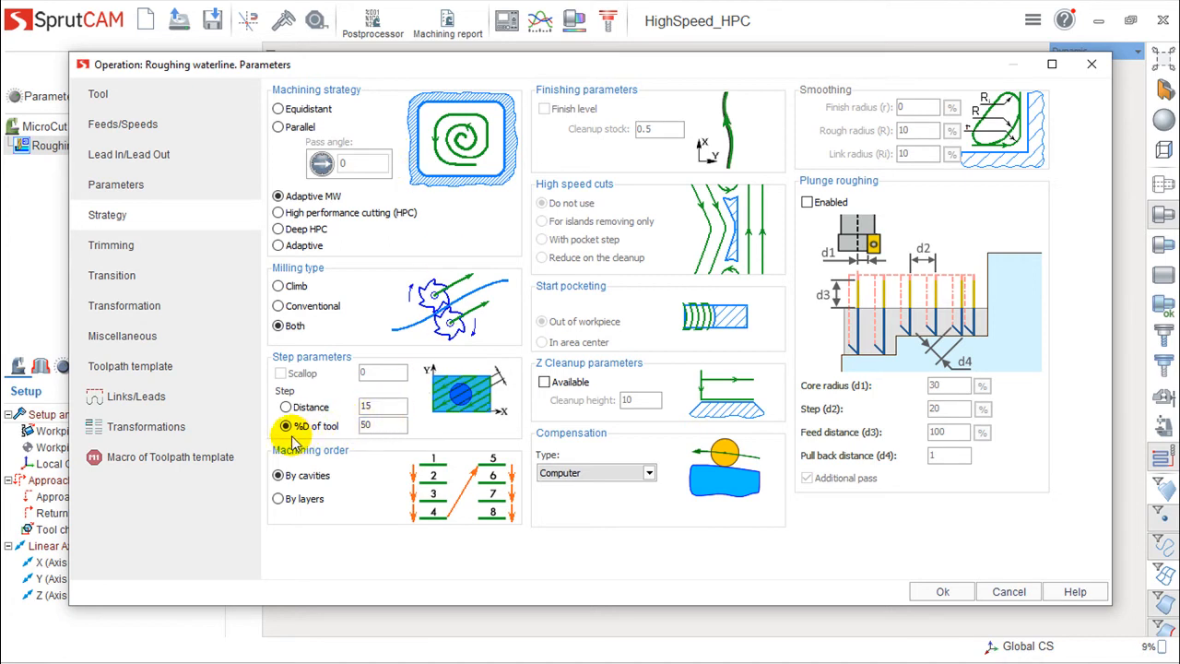
pyautogui.doubleClick(387, 426)
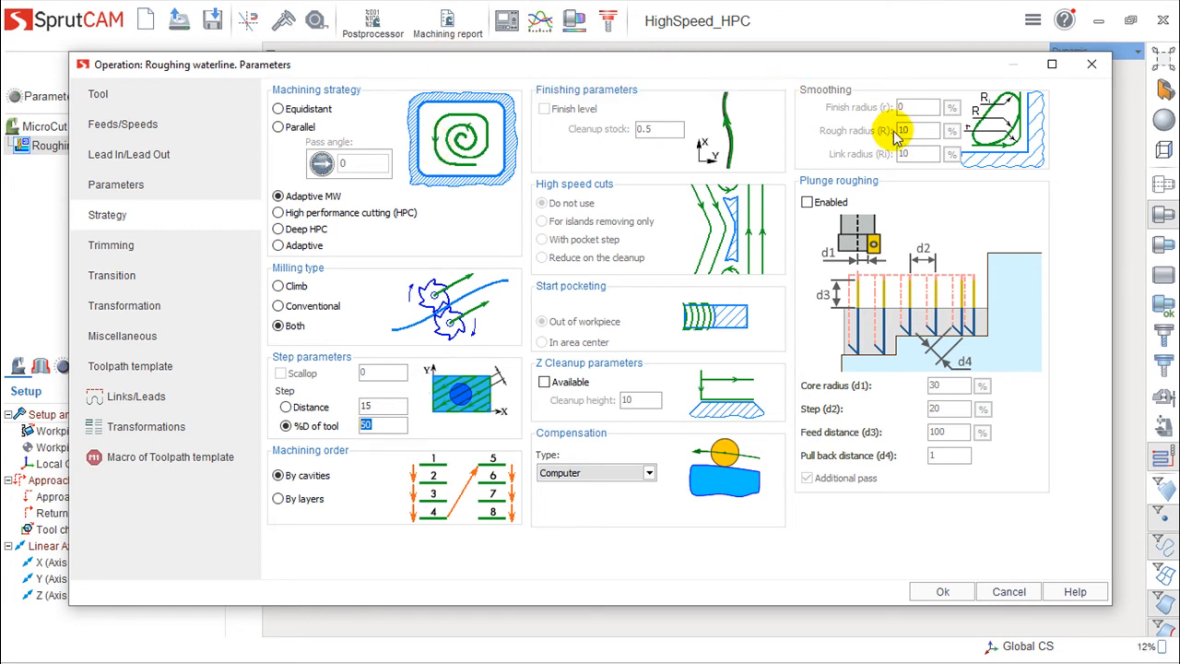
pyautogui.click(277, 245)
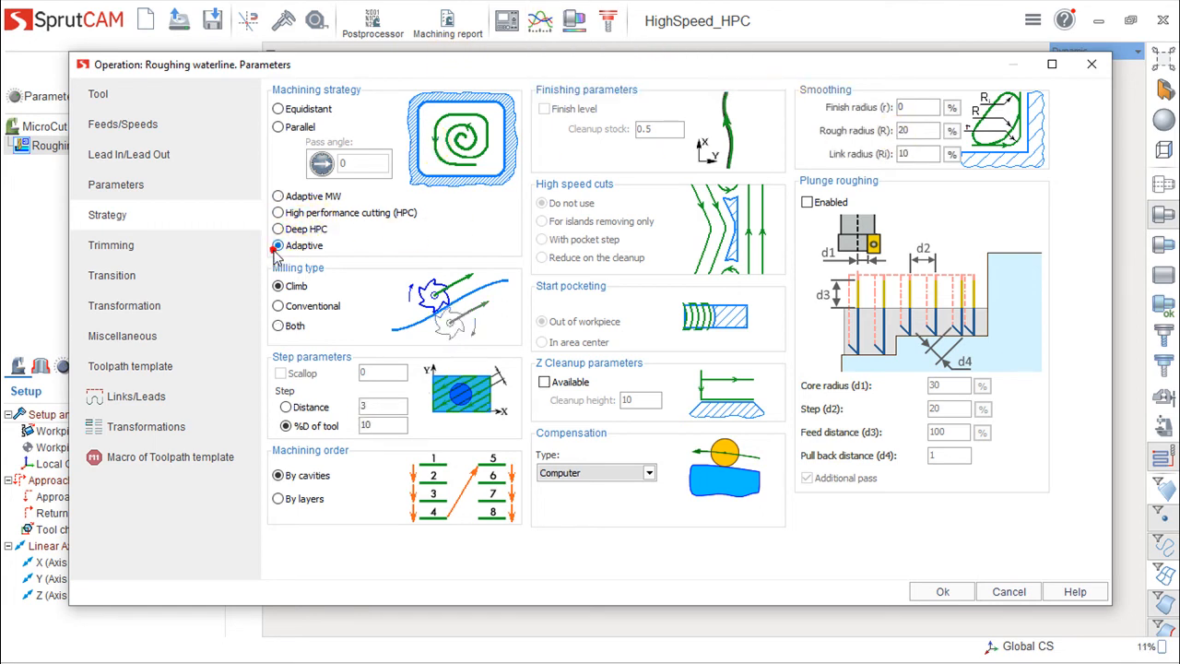
pyautogui.click(278, 197)
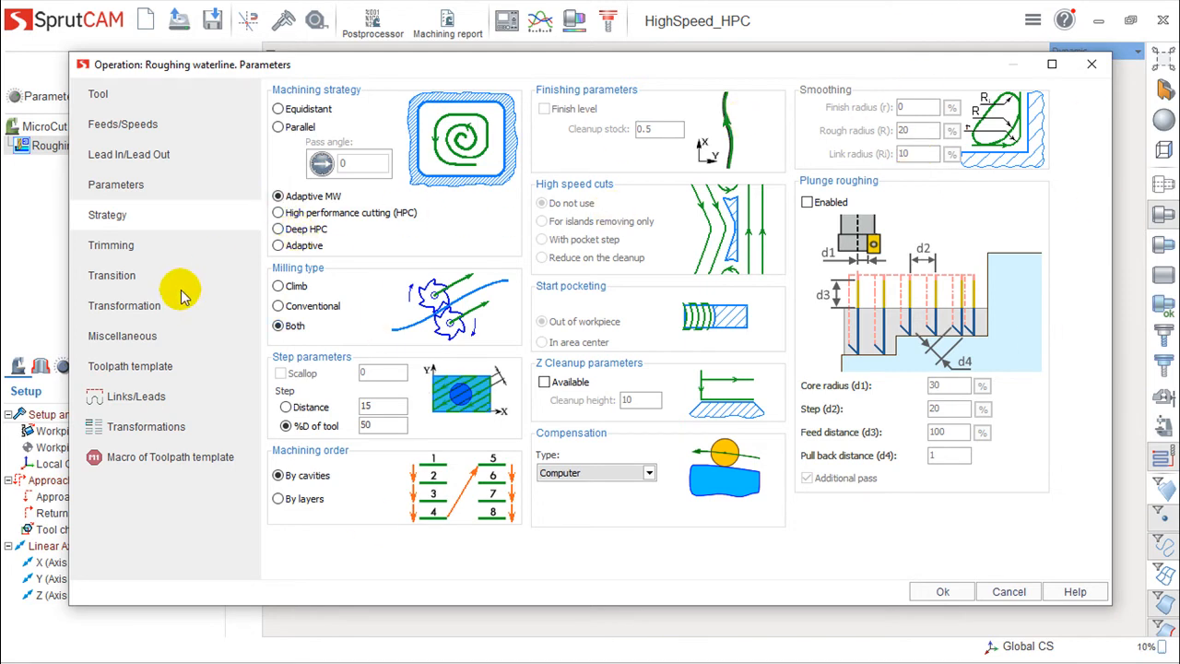
# - Set the depth of cut to a quantity of 2 passes and confirm the operation parameters
pyautogui.click(107, 187)
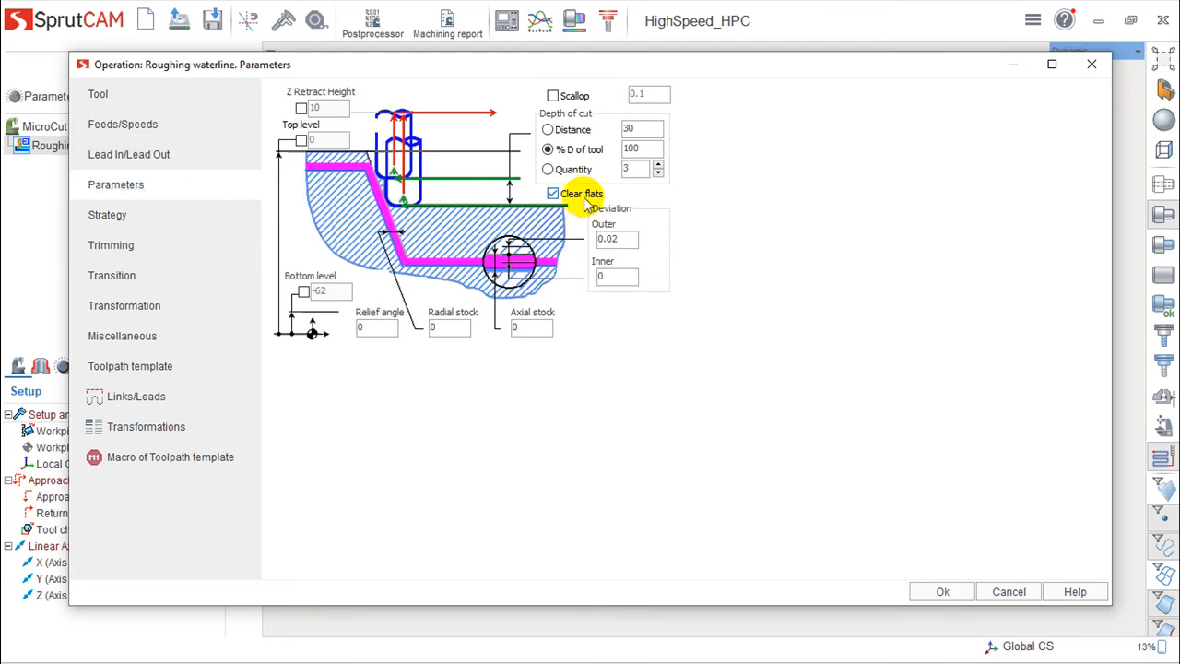
pyautogui.click(548, 169)
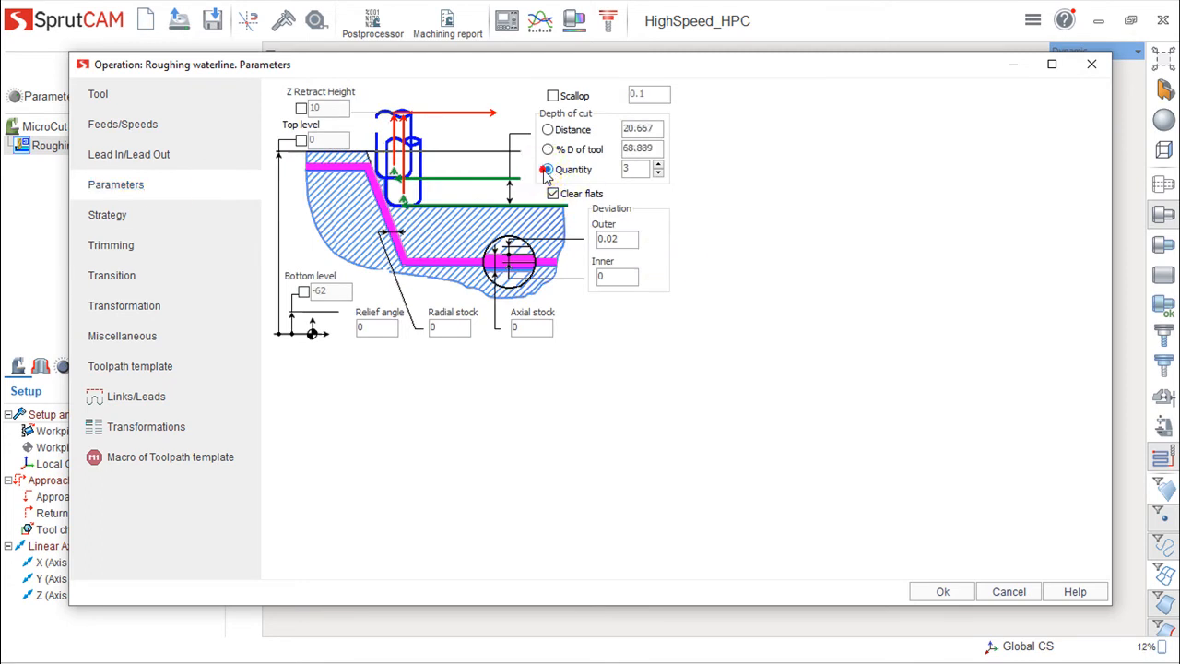
pyautogui.doubleClick(631, 170)
pyautogui.write('2')
pyautogui.click(677, 212)
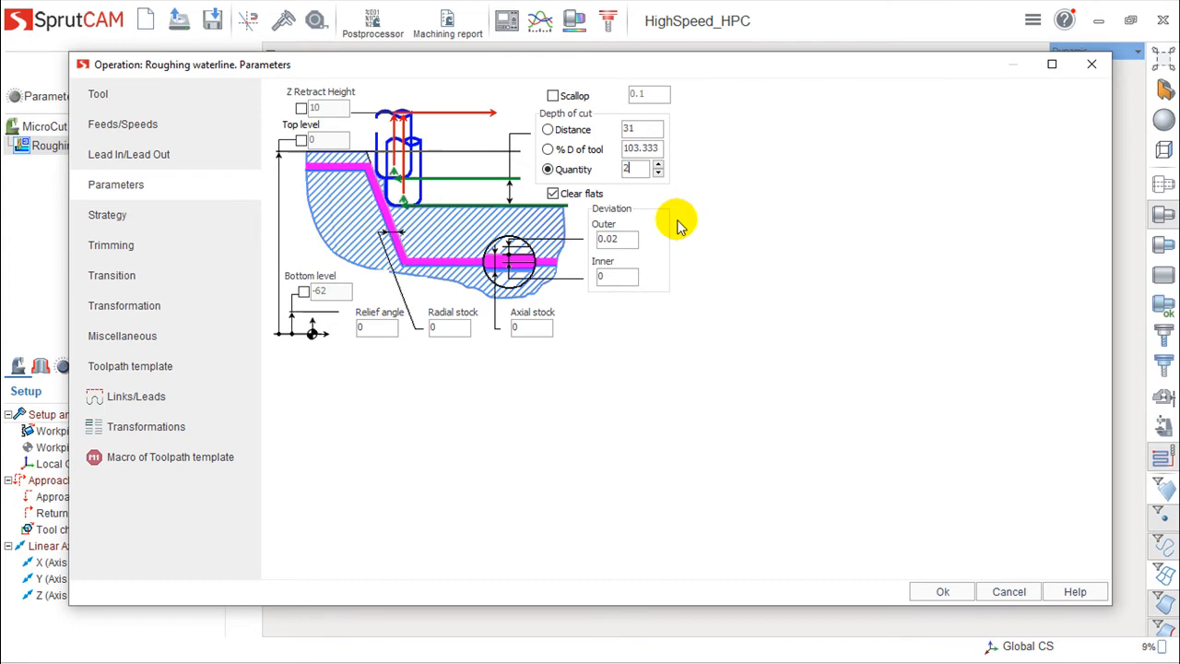
pyautogui.click(941, 592)
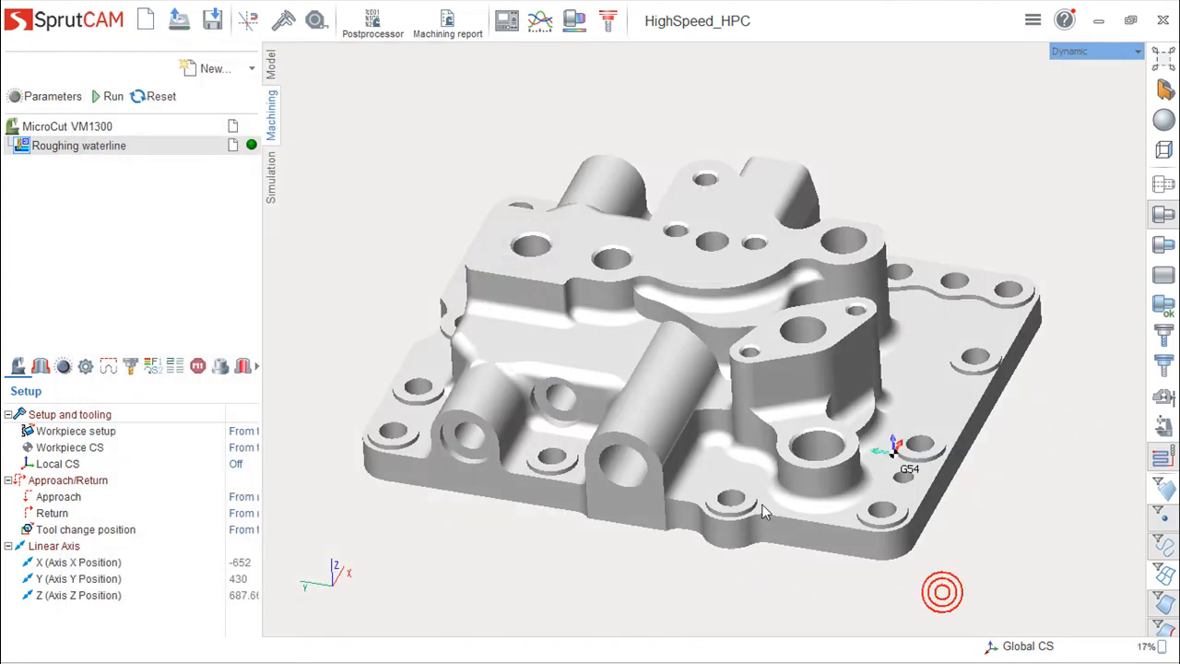
# - Calculate the Roughing waterline toolpath
pyautogui.click(102, 96)
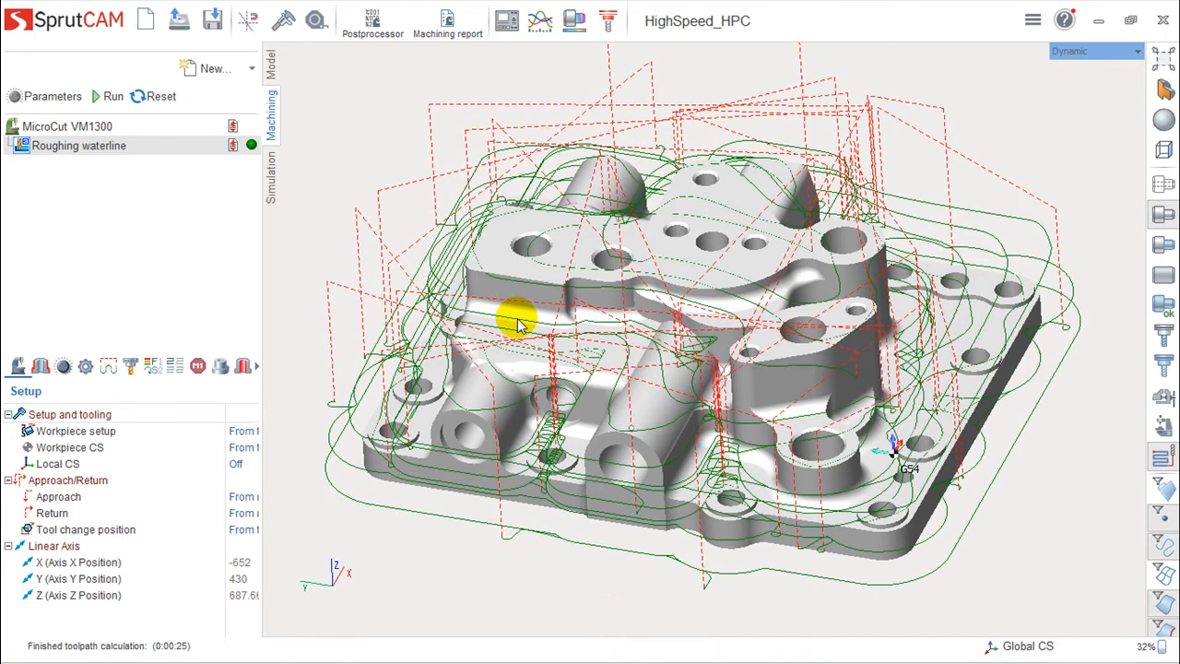
pyautogui.moveTo(680, 311)
pyautogui.mouseDown()
pyautogui.moveTo(701, 271)
pyautogui.moveTo(698, 295)
pyautogui.moveTo(680, 295)
pyautogui.mouseUp()
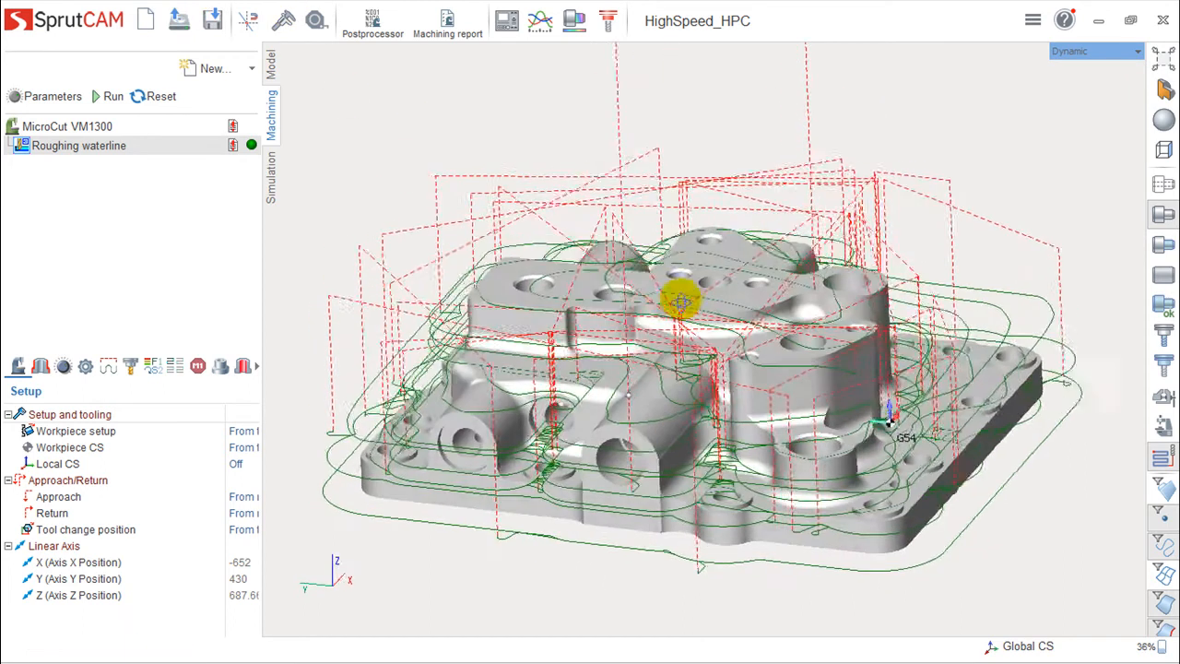
# - Set the toolpath display color to red
pyautogui.click(251, 147)
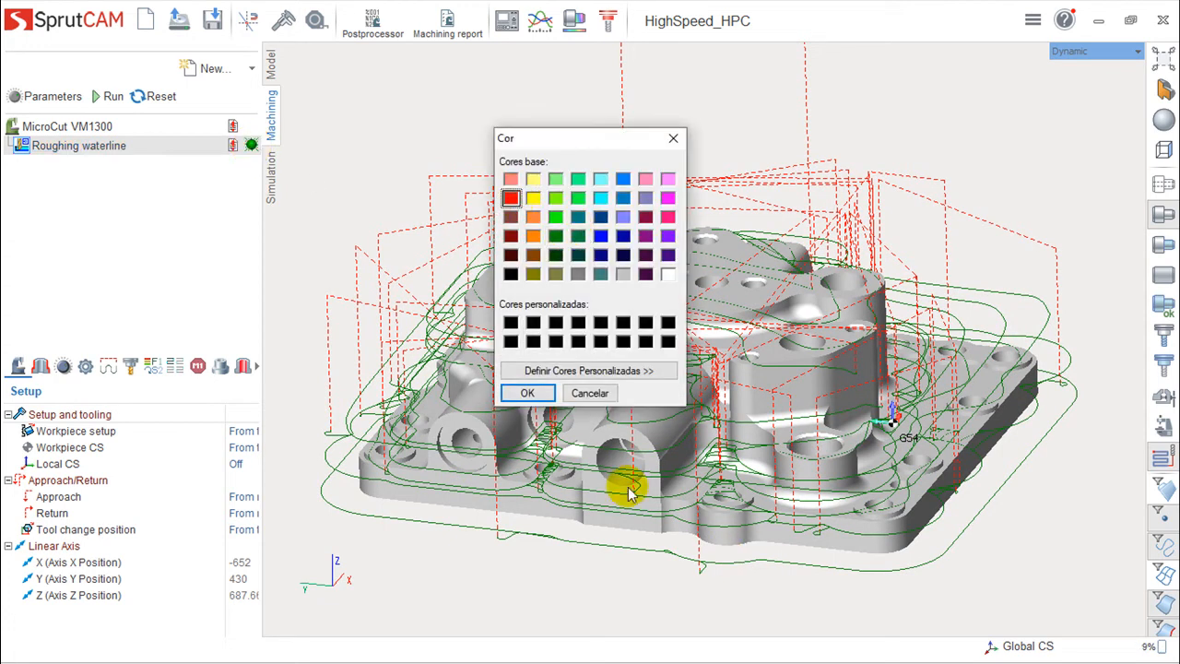
pyautogui.click(528, 393)
# - Inspect the calculated toolpath closely around the part's bosses and holes
pyautogui.moveTo(527, 387); pyautogui.dragTo(671, 358)
pyautogui.scroll(4, 670, 357)
pyautogui.moveTo(670, 350); pyautogui.dragTo(664, 388, button='right')
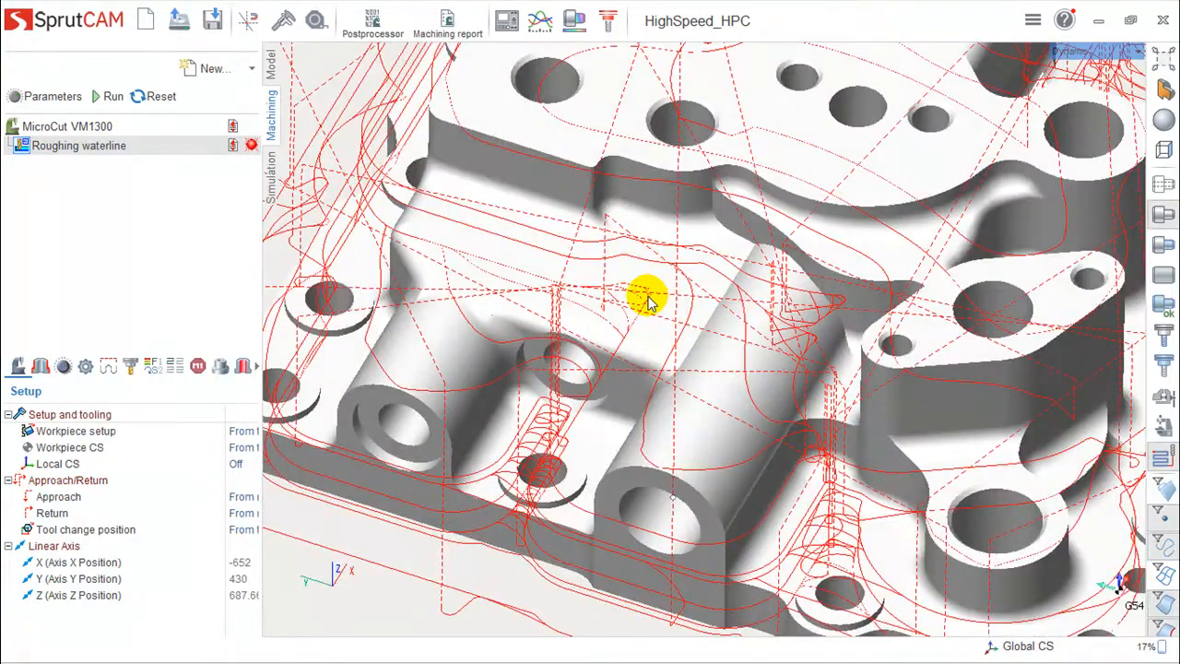
pyautogui.scroll(-3, 649, 301)
pyautogui.moveTo(651, 301)
pyautogui.mouseDown(button='right')
pyautogui.moveTo(640, 317)
pyautogui.moveTo(645, 291)
pyautogui.mouseUp(button='right')
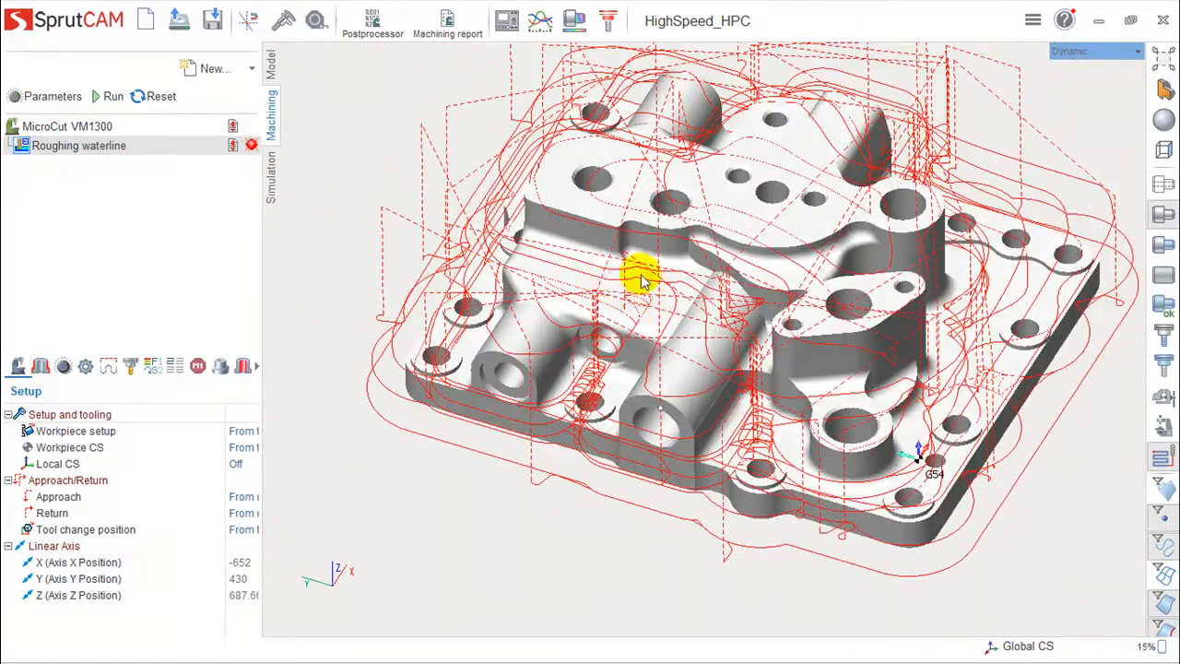
pyautogui.scroll(8, 622, 312)
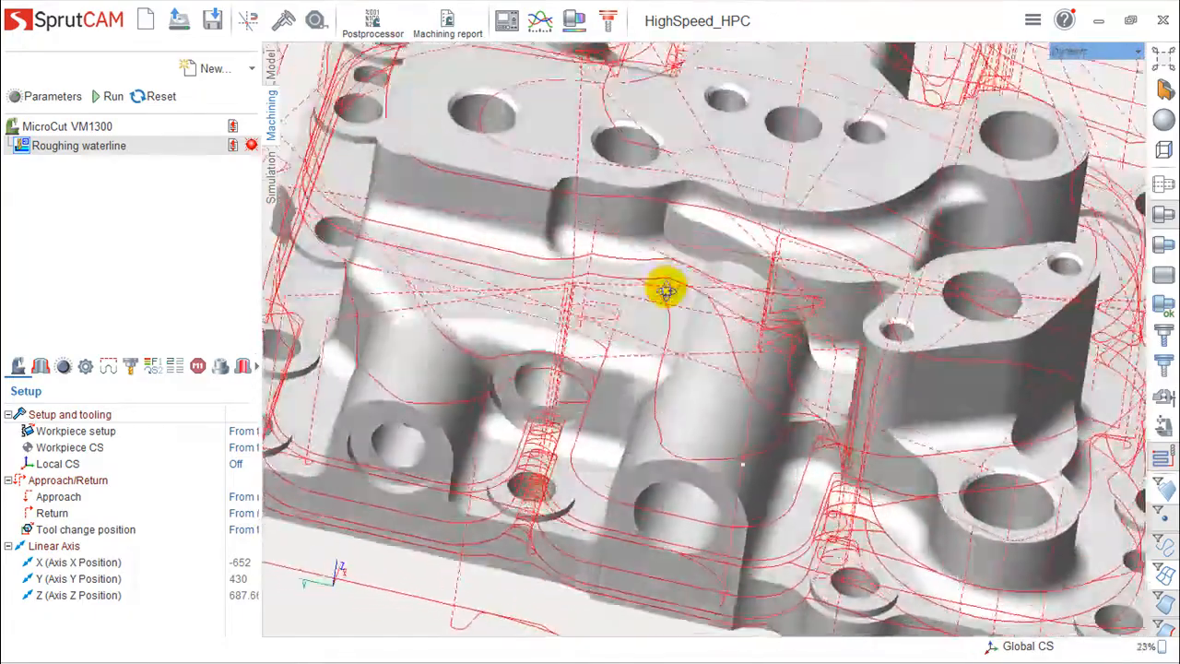
pyautogui.moveTo(666, 290); pyautogui.dragTo(653, 295, button='right')
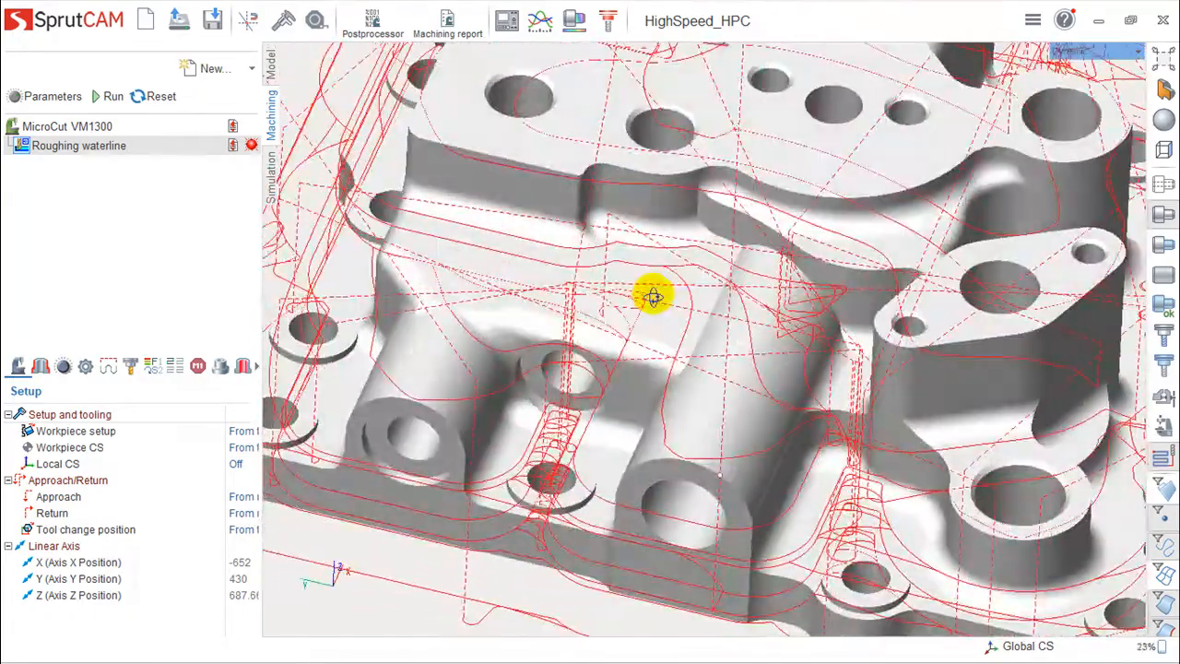
pyautogui.scroll(-5, 612, 343)
pyautogui.moveTo(601, 350); pyautogui.dragTo(546, 375, button='right')
pyautogui.scroll(5, 596, 382)
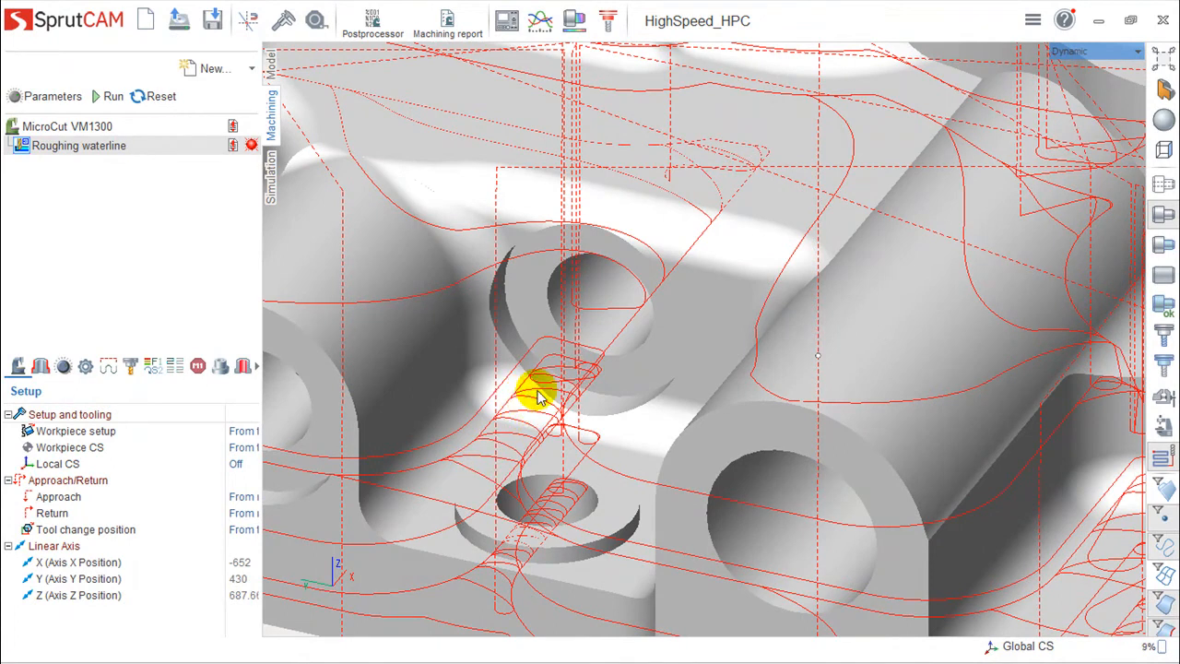
pyautogui.scroll(-2, 540, 395)
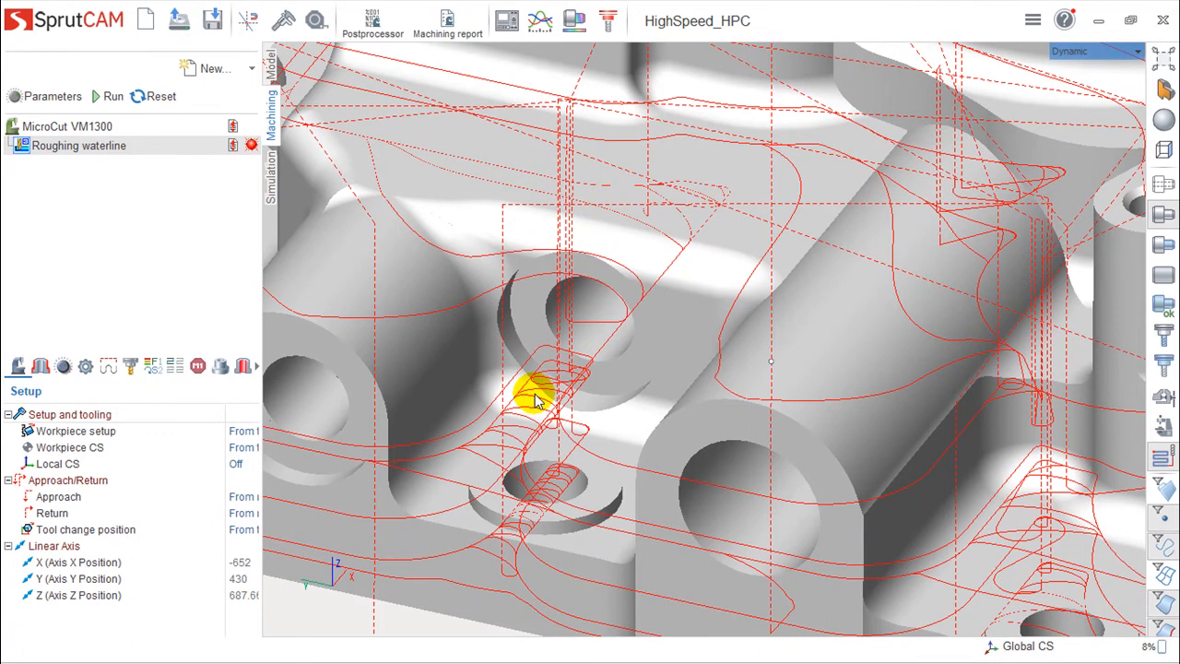
pyautogui.scroll(-3, 667, 295)
pyautogui.scroll(-4, 668, 295)
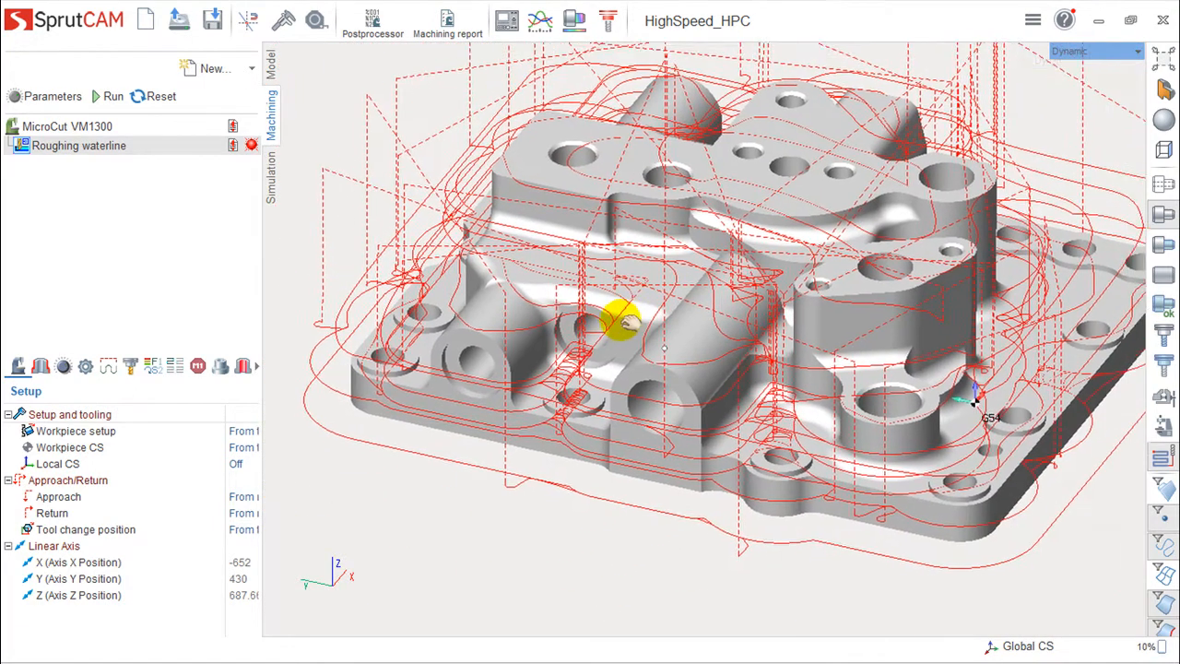
pyautogui.moveTo(623, 321); pyautogui.dragTo(616, 327, button='middle')
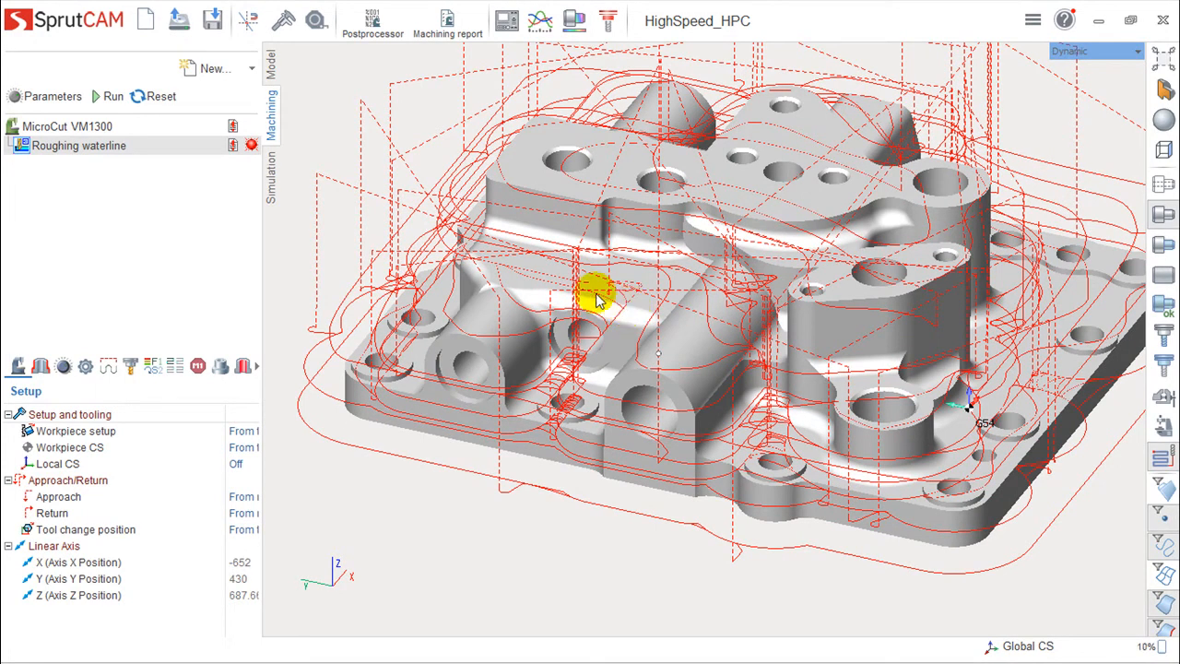
# - Switch to simulation, reset the workpiece and run the machining simulation of the roughing operation
pyautogui.click(271, 178)
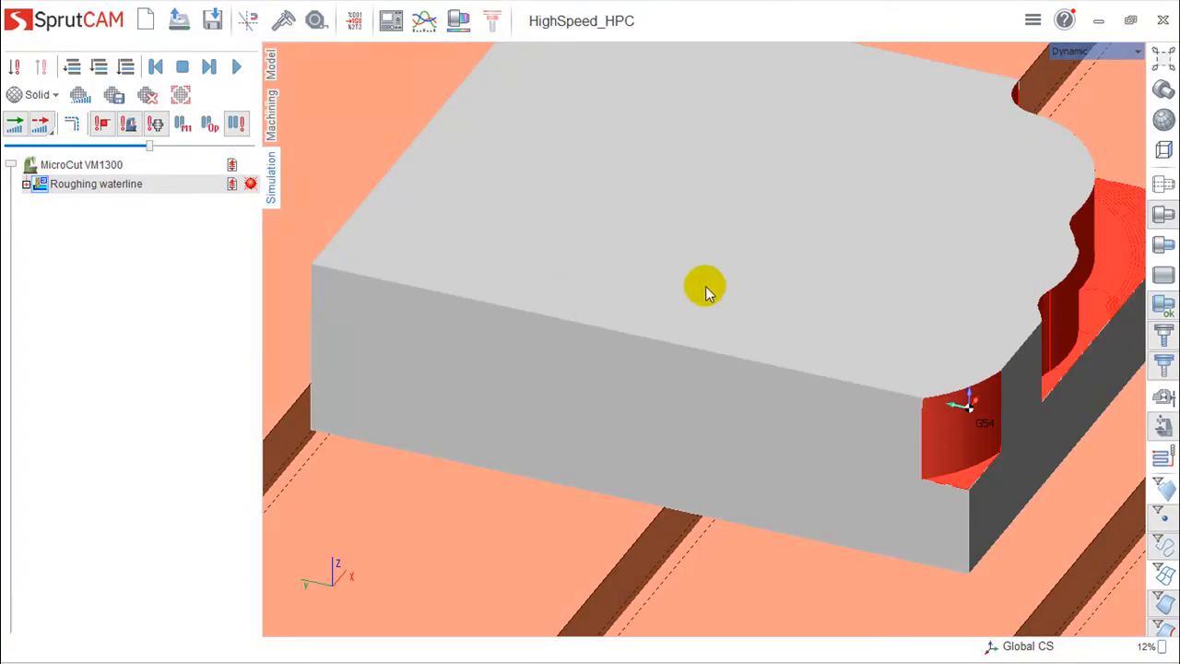
pyautogui.click(148, 96)
pyautogui.moveTo(740, 240); pyautogui.dragTo(622, 379, button='middle')
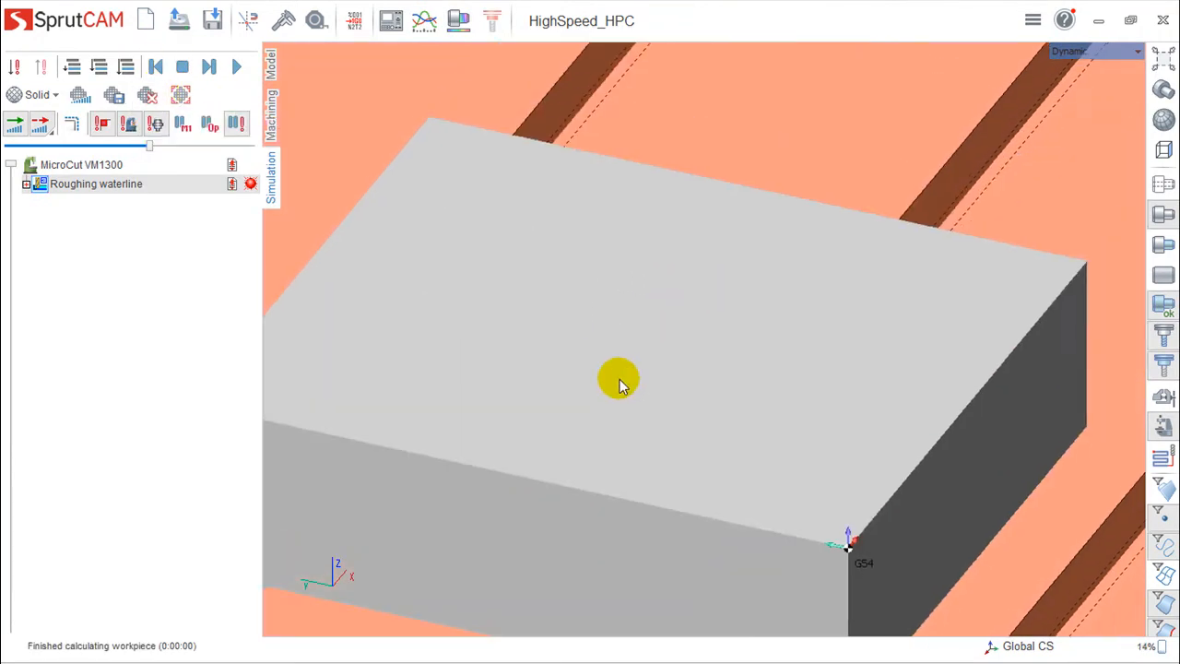
pyautogui.scroll(-5, 627, 374)
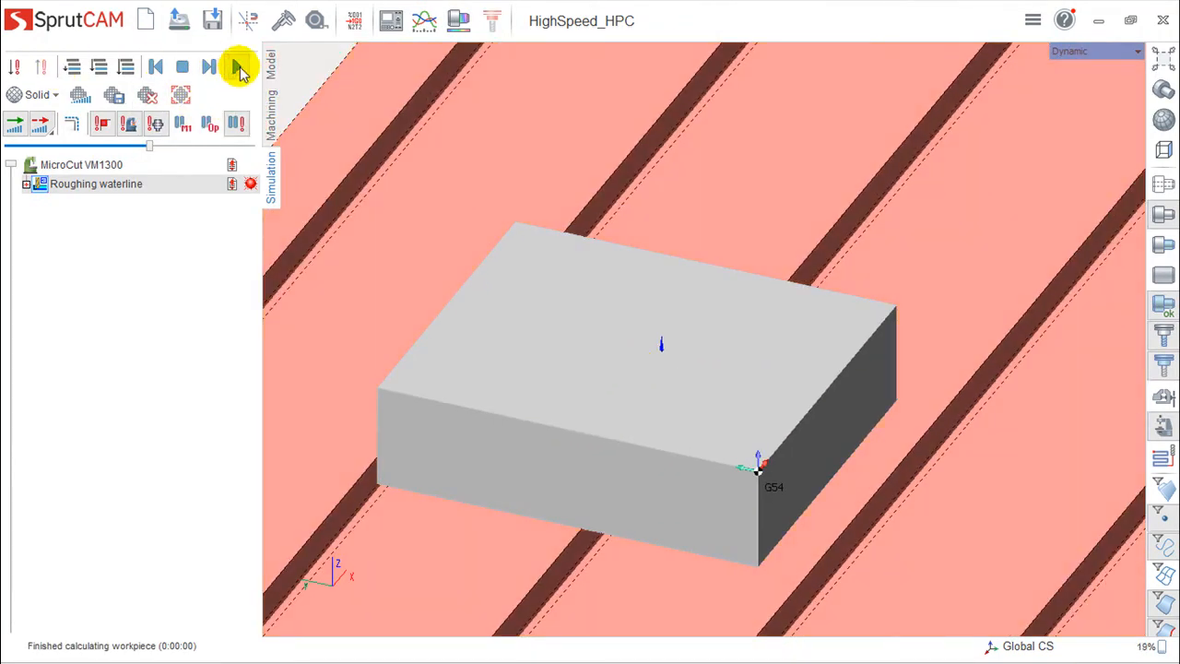
pyautogui.click(237, 71)
pyautogui.moveTo(473, 382); pyautogui.dragTo(944, 267, button='middle')
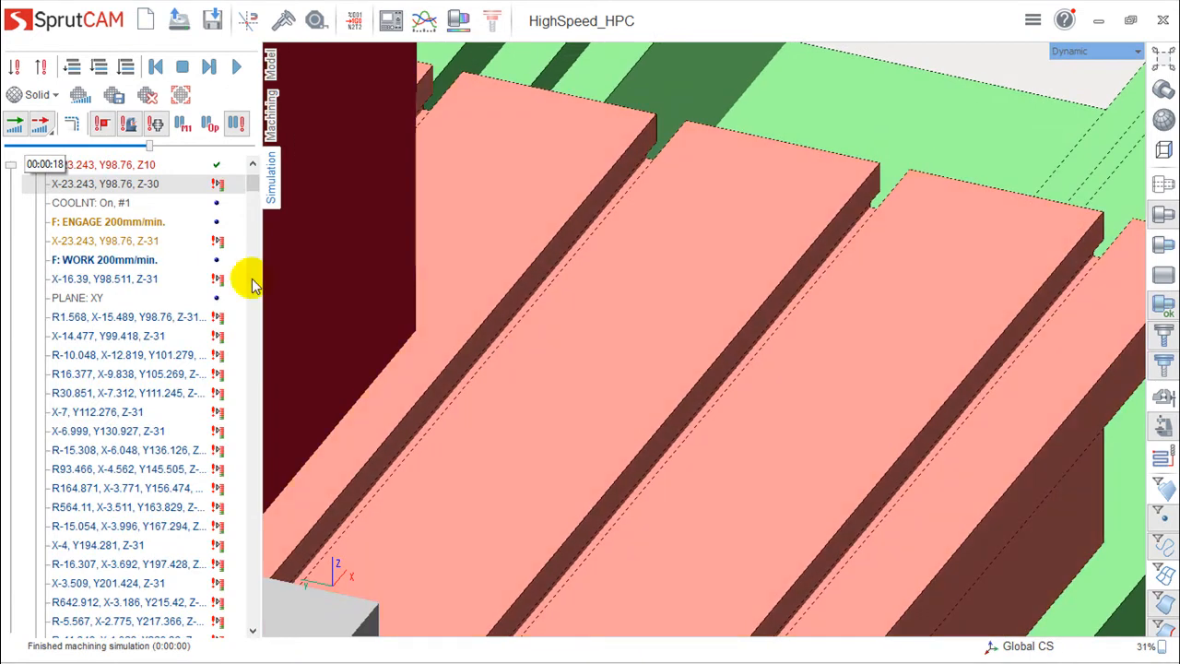
pyautogui.click(237, 66)
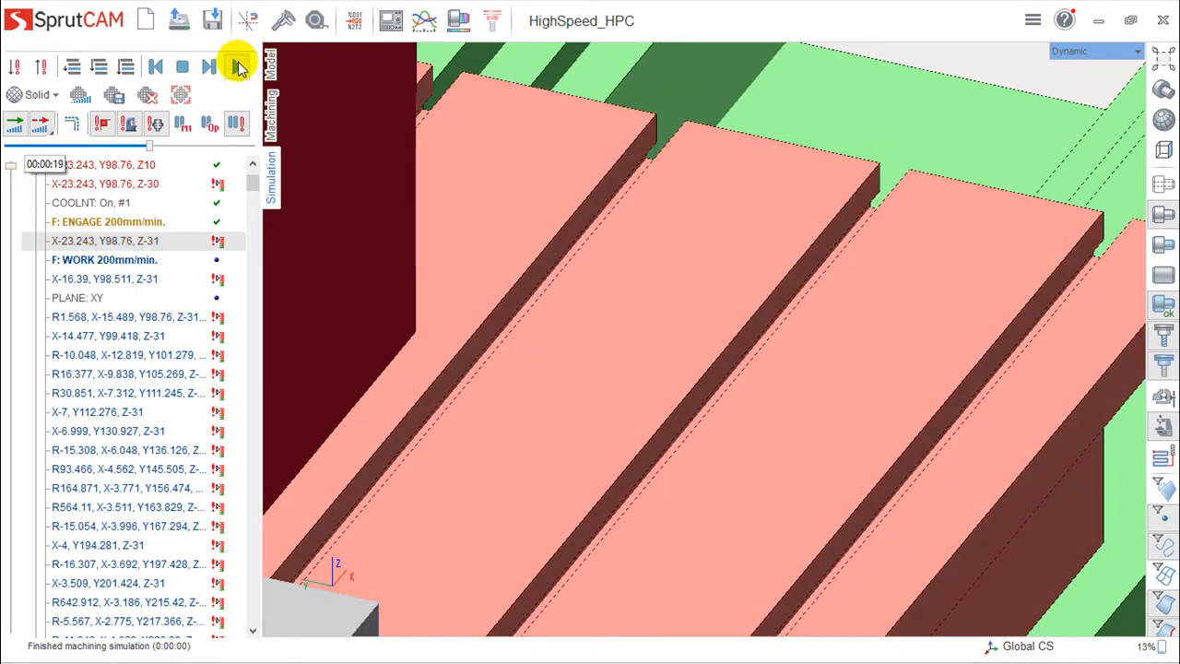
# - Restart the machining simulation of the roughing waterline operation
pyautogui.click(41, 124)
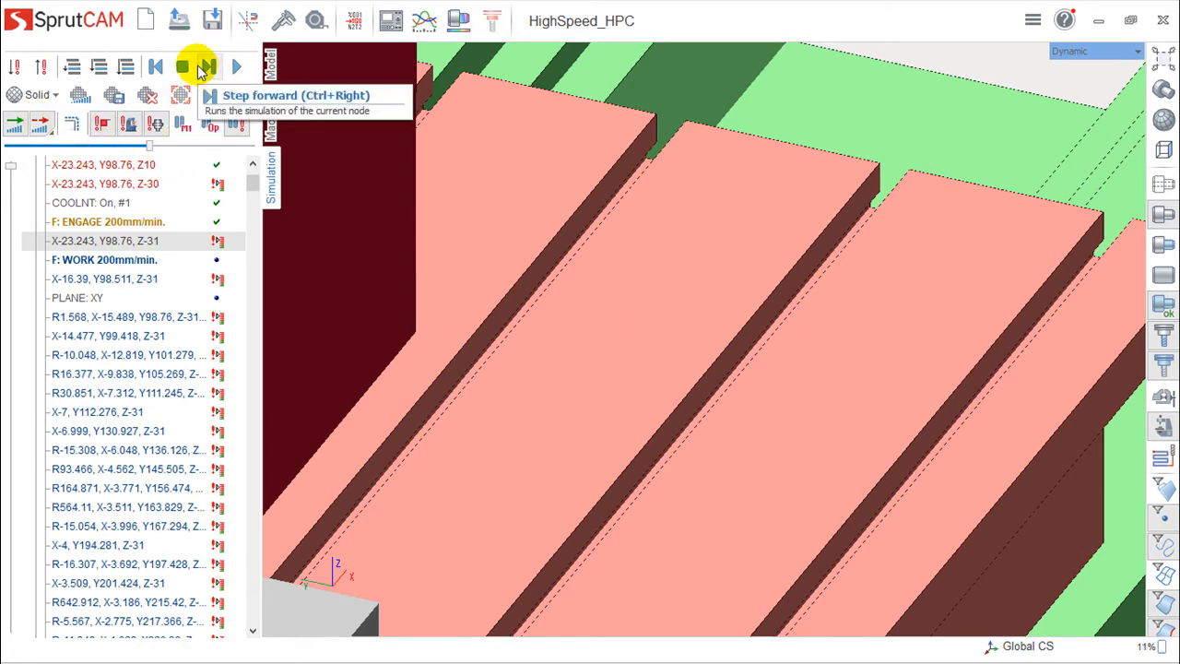
pyautogui.click(237, 70)
pyautogui.scroll(-5, 476, 304)
pyautogui.moveTo(618, 351); pyautogui.dragTo(828, 304, button='middle')
pyautogui.click(238, 125)
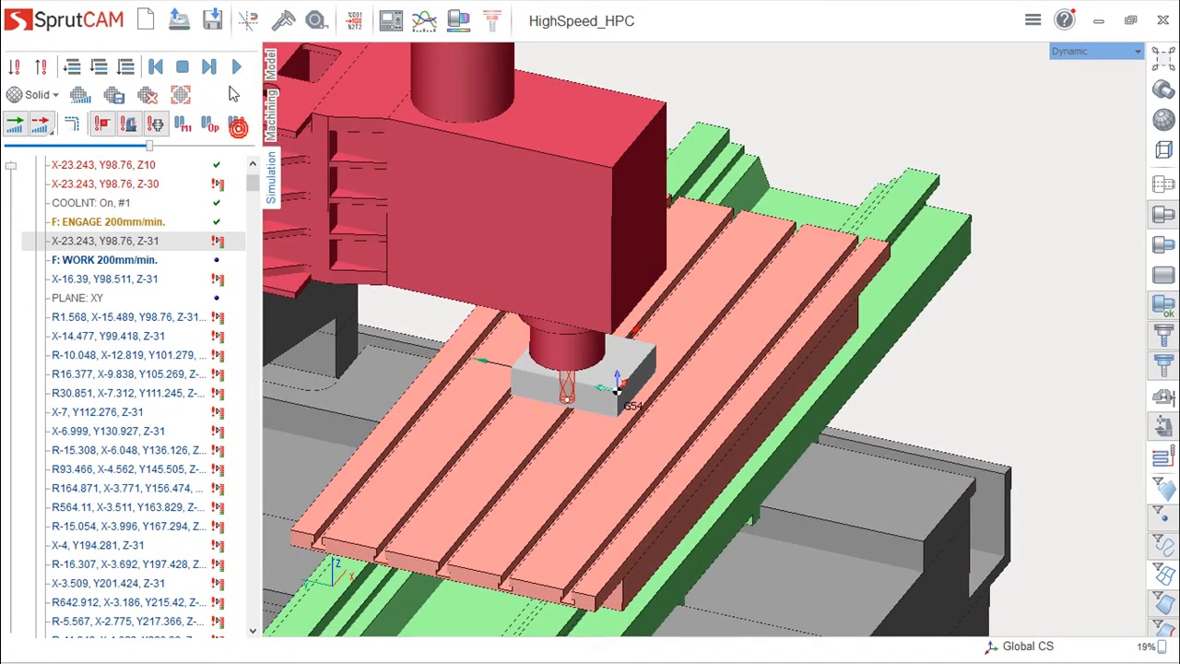
pyautogui.click(237, 69)
pyautogui.scroll(8, 558, 434)
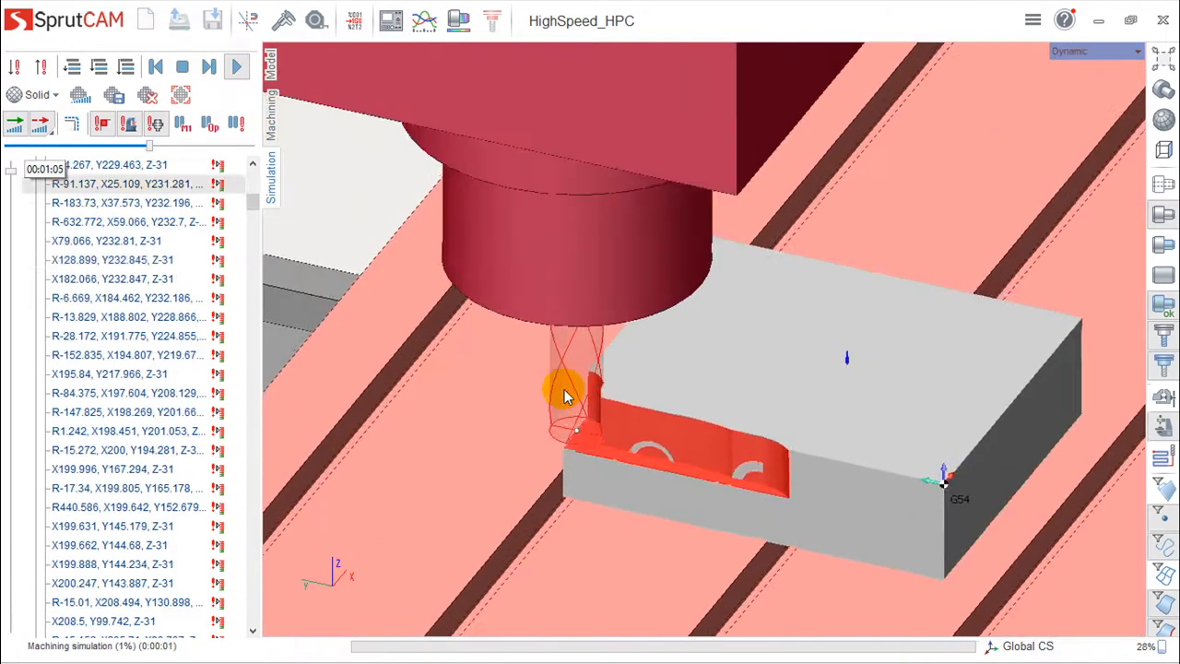
# - Follow the simulated cutting of the workpiece from several viewing angles and zoom levels
pyautogui.scroll(2, 564, 397)
pyautogui.moveTo(719, 332); pyautogui.dragTo(609, 308, button='middle')
pyautogui.scroll(-3, 648, 345)
pyautogui.moveTo(729, 355); pyautogui.dragTo(1080, 325, button='middle')
pyautogui.scroll(-2, 1080, 326)
pyautogui.moveTo(1042, 367); pyautogui.dragTo(970, 422, button='middle')
pyautogui.scroll(1, 885, 466)
pyautogui.moveTo(885, 465); pyautogui.dragTo(990, 428, button='middle')
pyautogui.moveTo(899, 429); pyautogui.dragTo(614, 499, button='middle')
pyautogui.scroll(-1, 613, 493)
pyautogui.scroll(4, 600, 469)
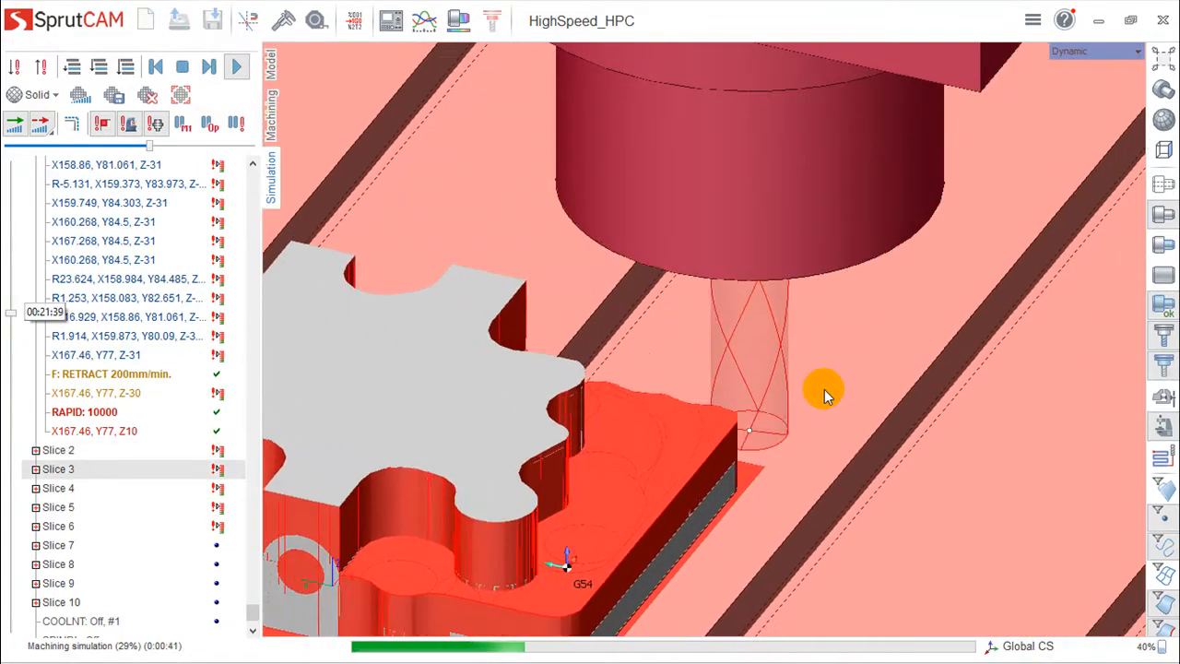
# - Change the roughing waterline machining strategy to High performance cutting (HPC) and recalculate the toolpath
pyautogui.click(269, 122)
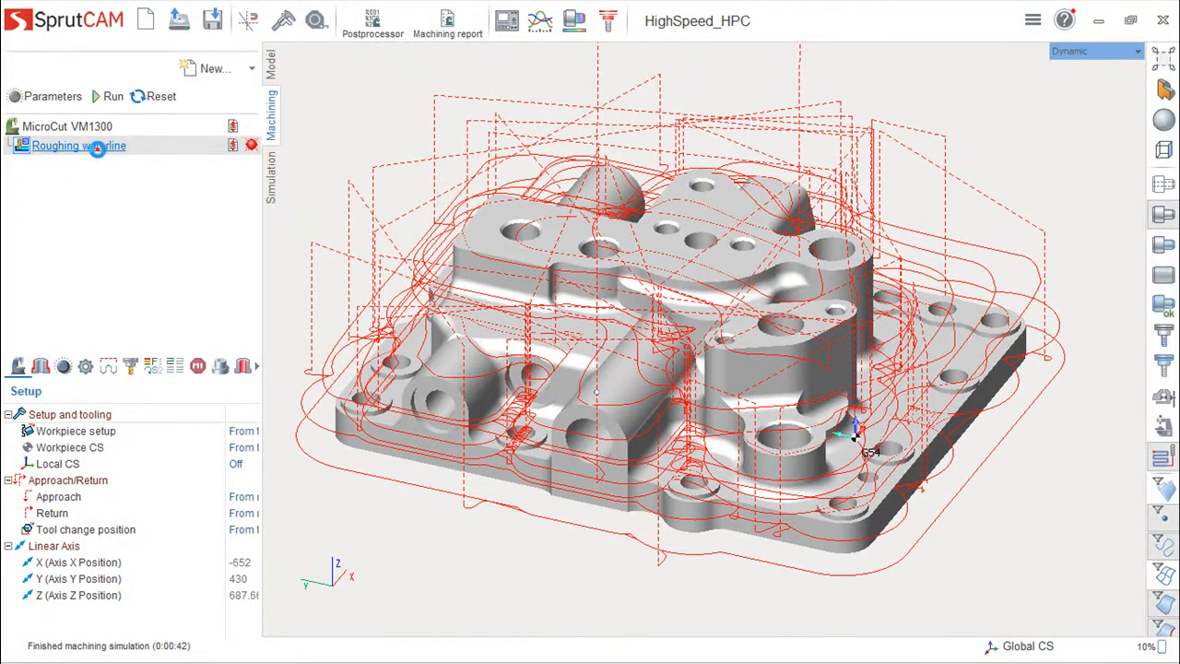
pyautogui.doubleClick(99, 151)
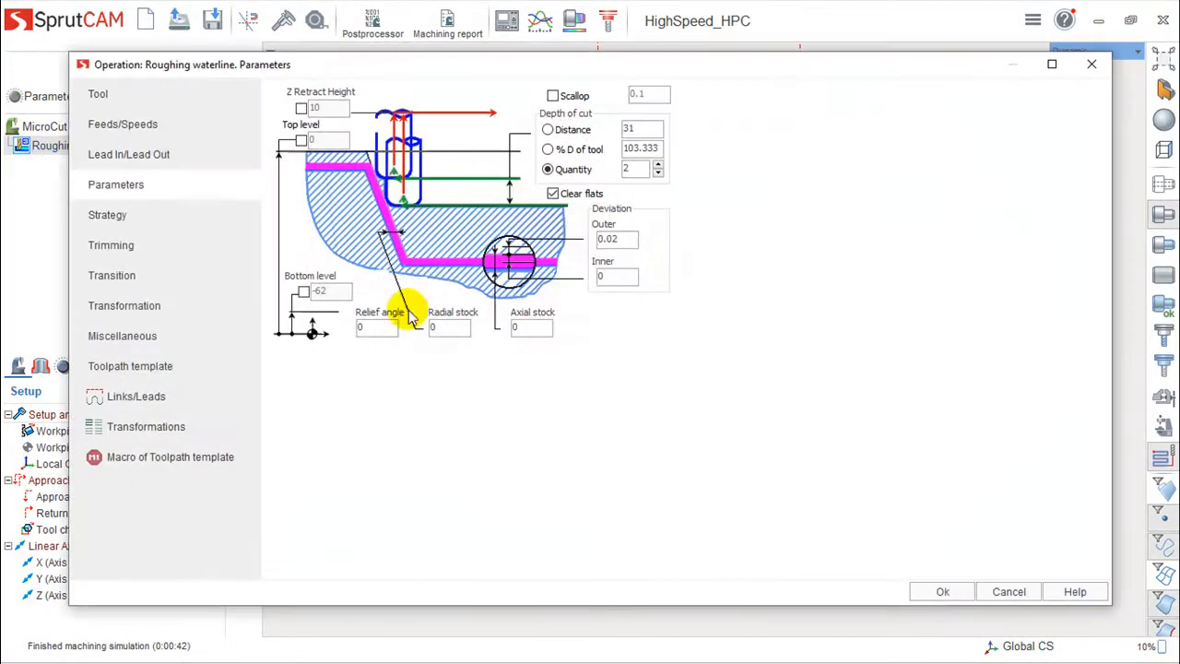
pyautogui.click(127, 225)
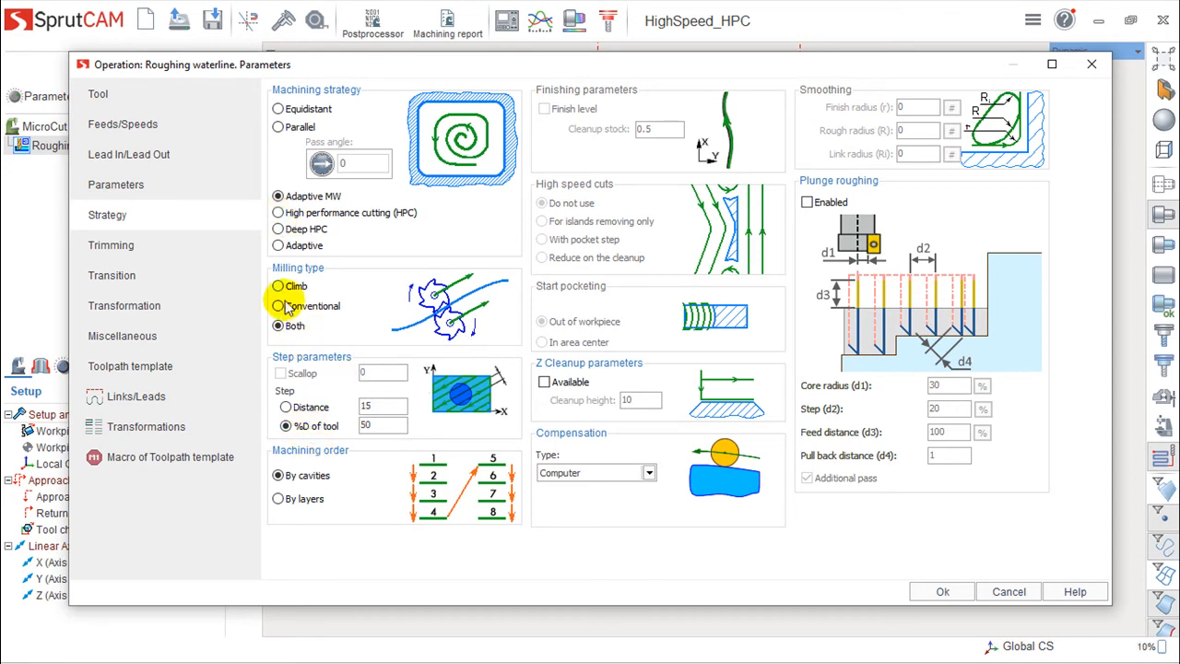
pyautogui.click(278, 213)
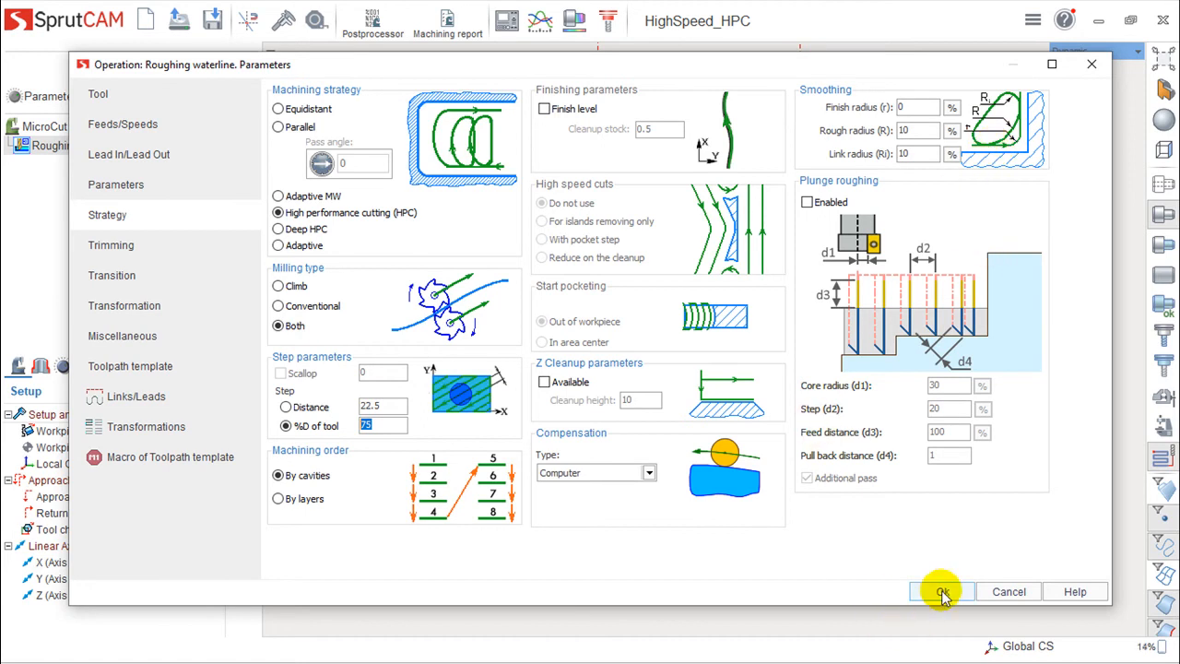
pyautogui.click(938, 589)
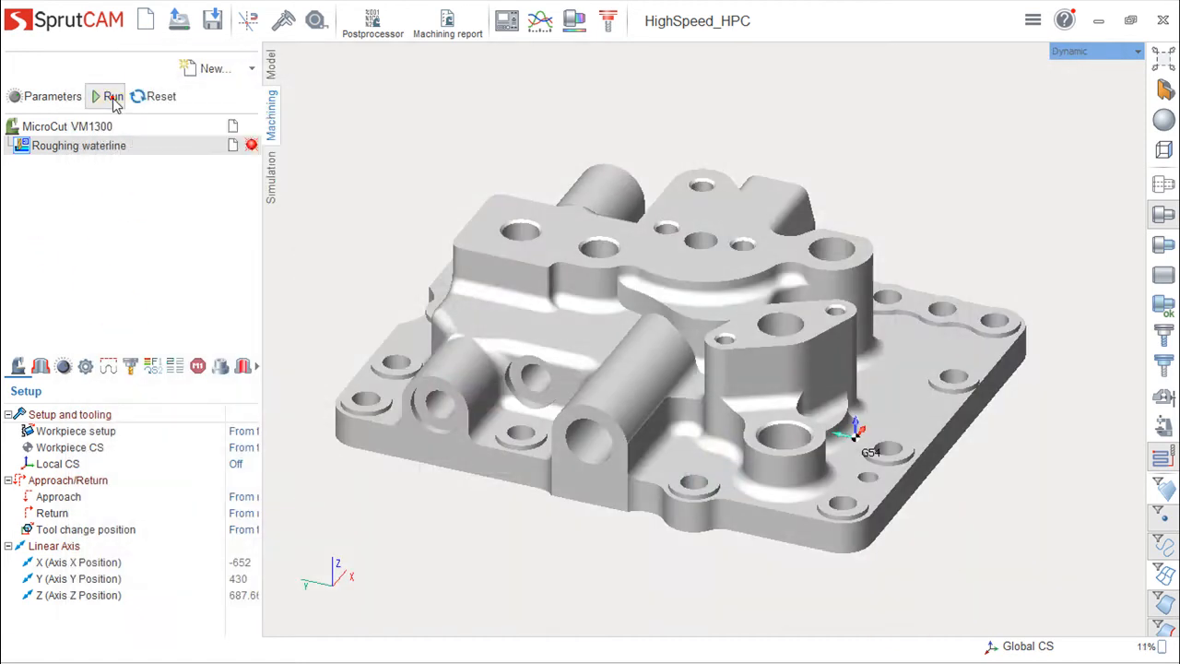
pyautogui.click(111, 97)
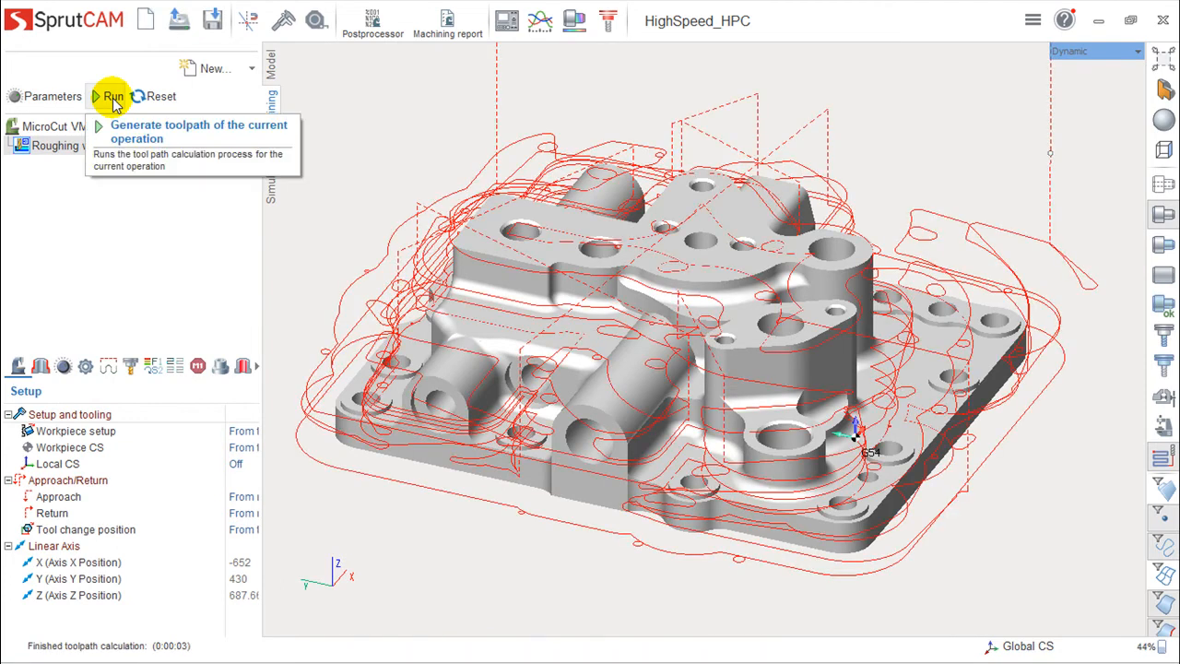
pyautogui.moveTo(529, 441); pyautogui.dragTo(534, 461, button='right')
# - Set the HPC step to 50 % of the tool diameter in the operation's strategy parameters
pyautogui.doubleClick(79, 146)
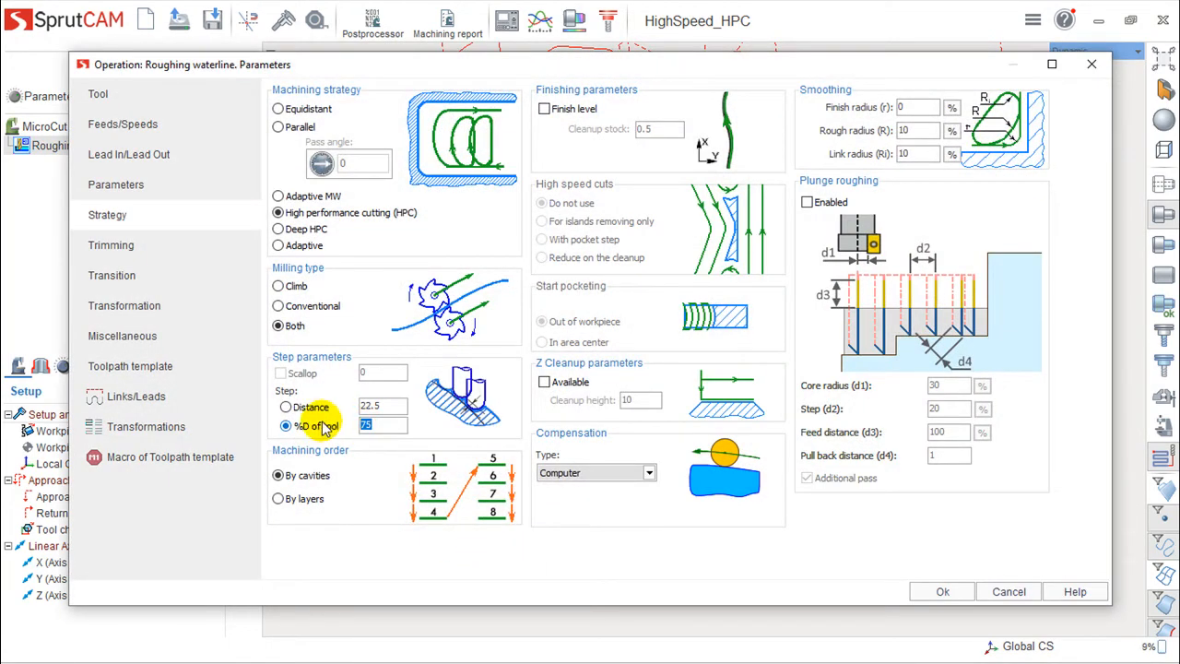
pyautogui.write('50')
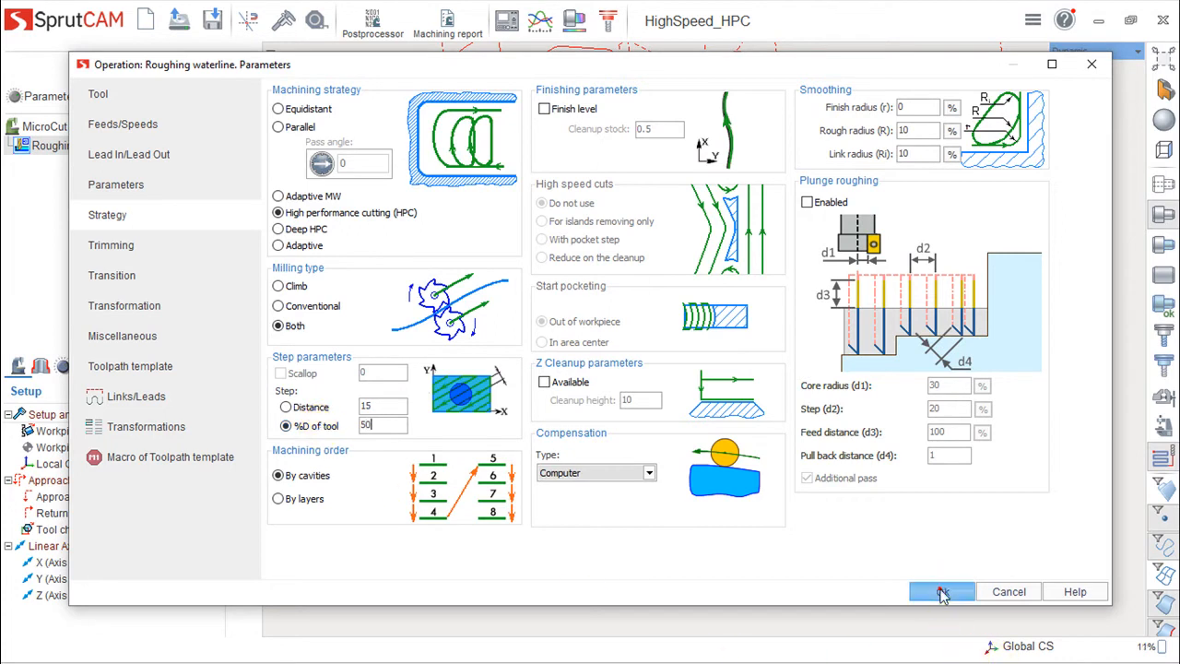
pyautogui.click(943, 593)
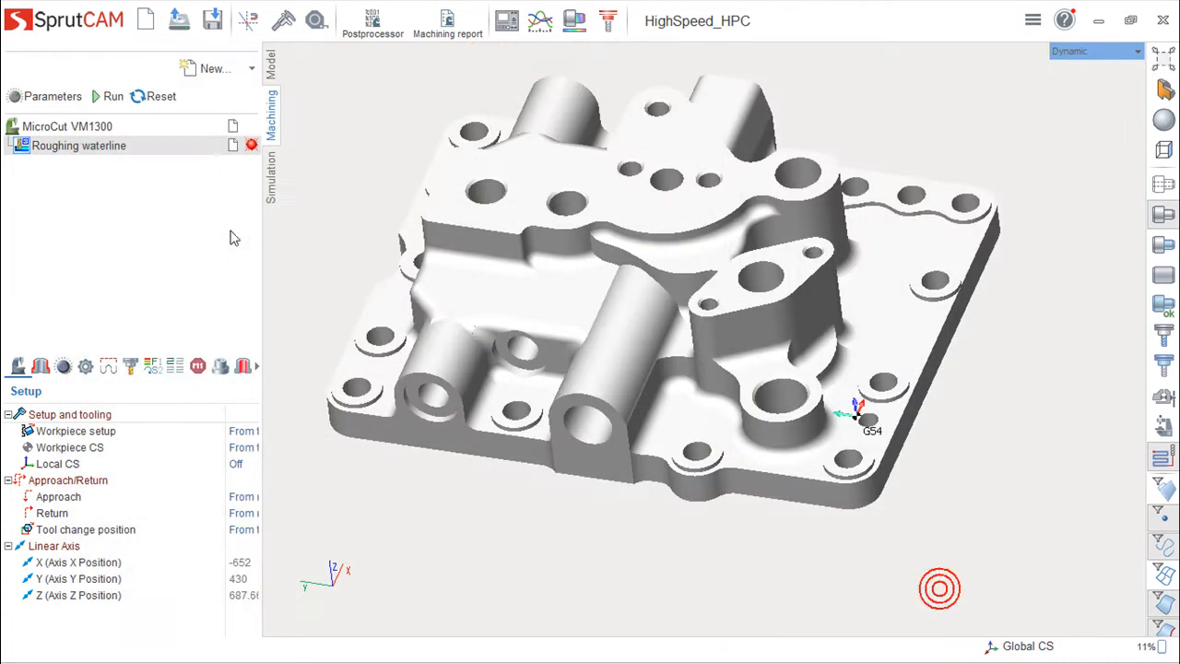
# - Recalculate the HPC toolpath and inspect it around the central bosses
pyautogui.click(101, 96)
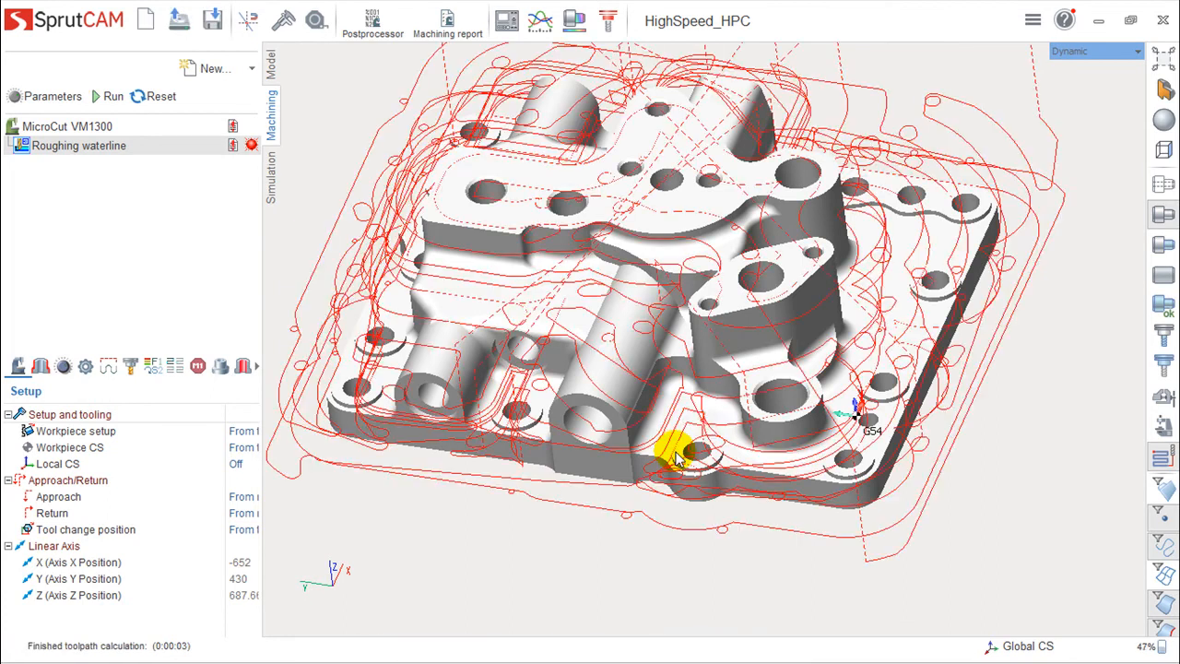
pyautogui.moveTo(692, 449); pyautogui.dragTo(678, 341)
pyautogui.scroll(3, 678, 342)
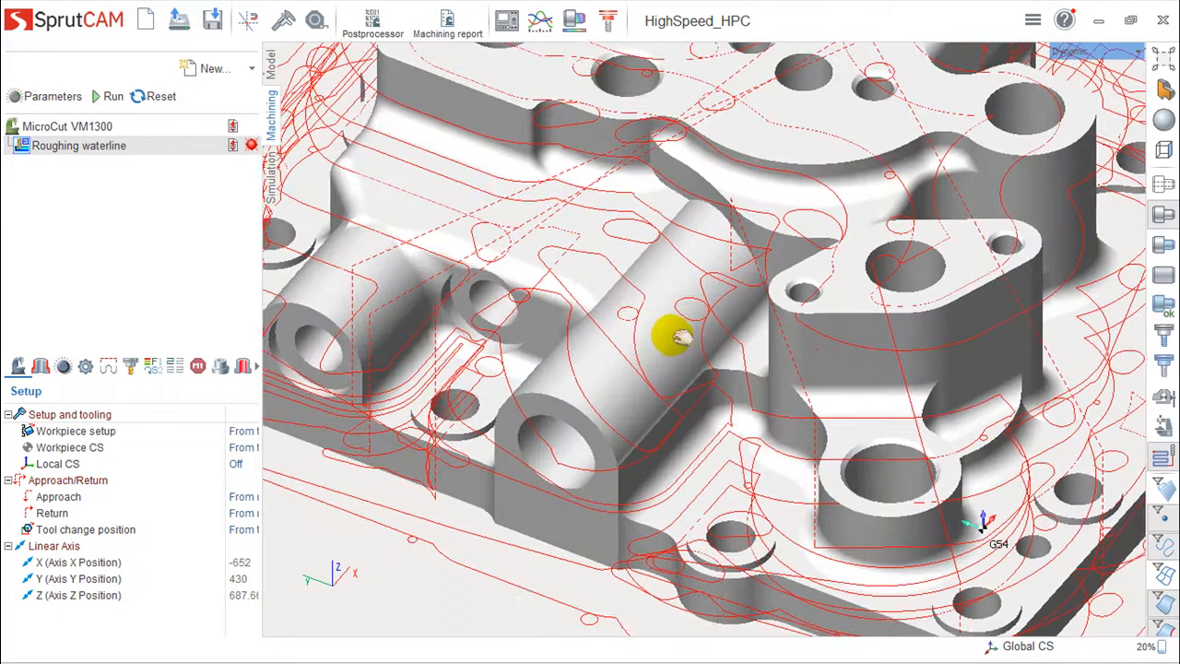
pyautogui.scroll(-5, 672, 343)
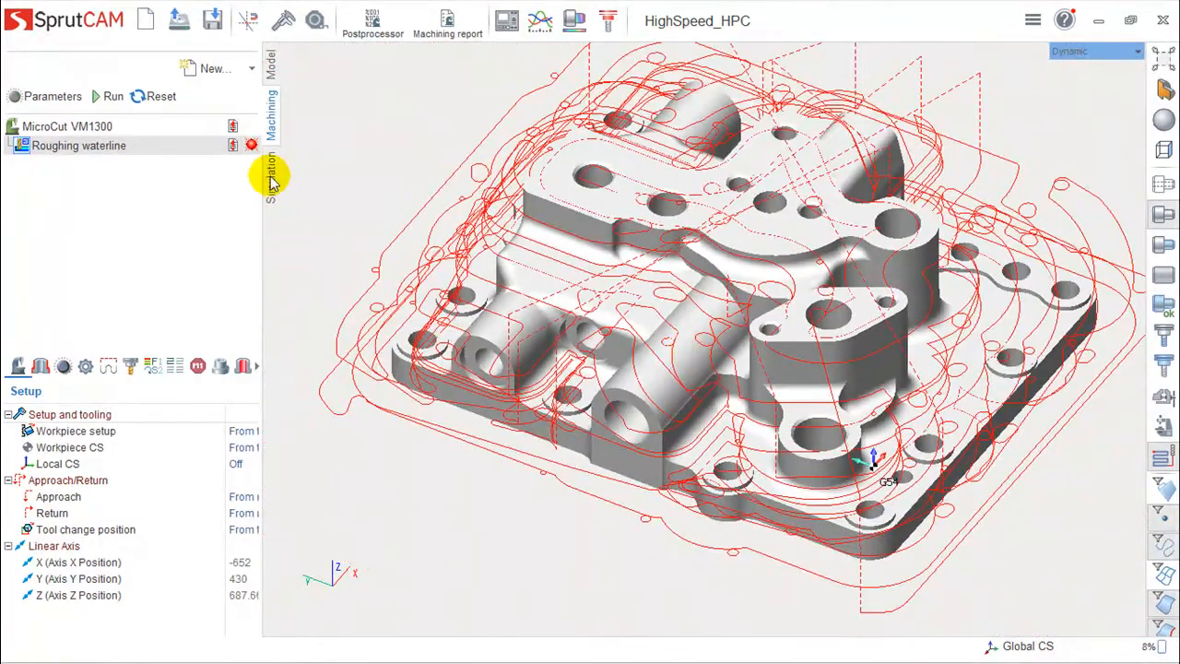
# - Switch to simulation, reset the workpiece and run the simulation of the HPC toolpath
pyautogui.click(271, 177)
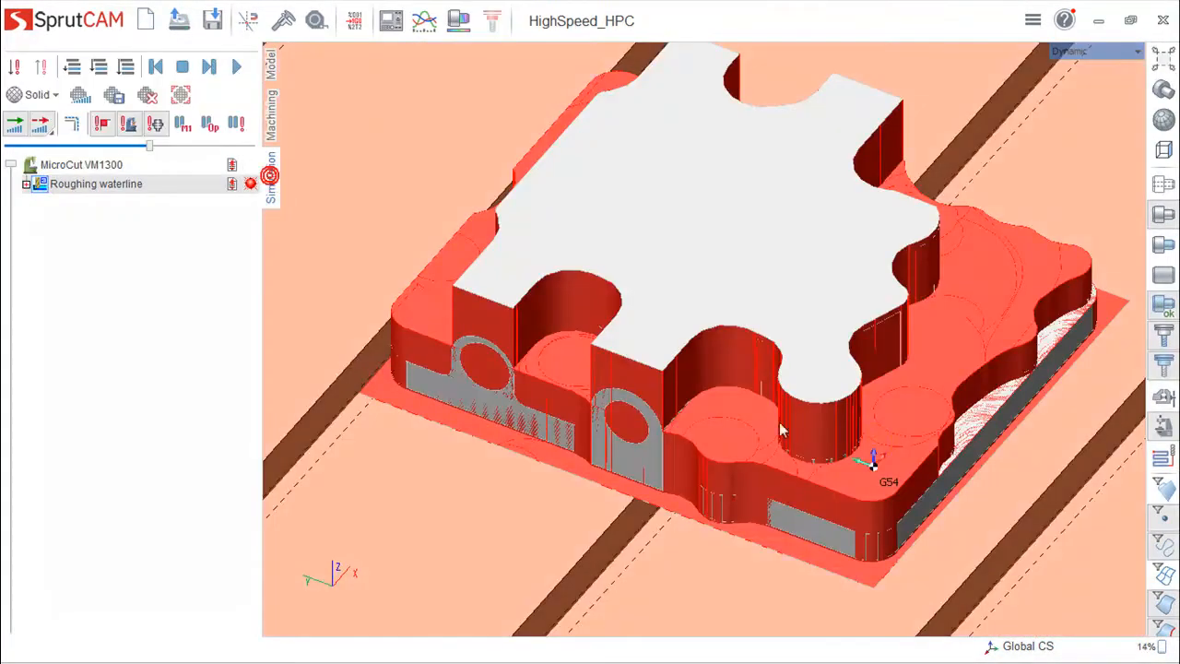
pyautogui.click(146, 96)
pyautogui.click(238, 68)
# - Follow the simulated HPC cutting around the workpiece from several viewing angles
pyautogui.scroll(5, 797, 309)
pyautogui.moveTo(883, 388); pyautogui.dragTo(1106, 235, button='middle')
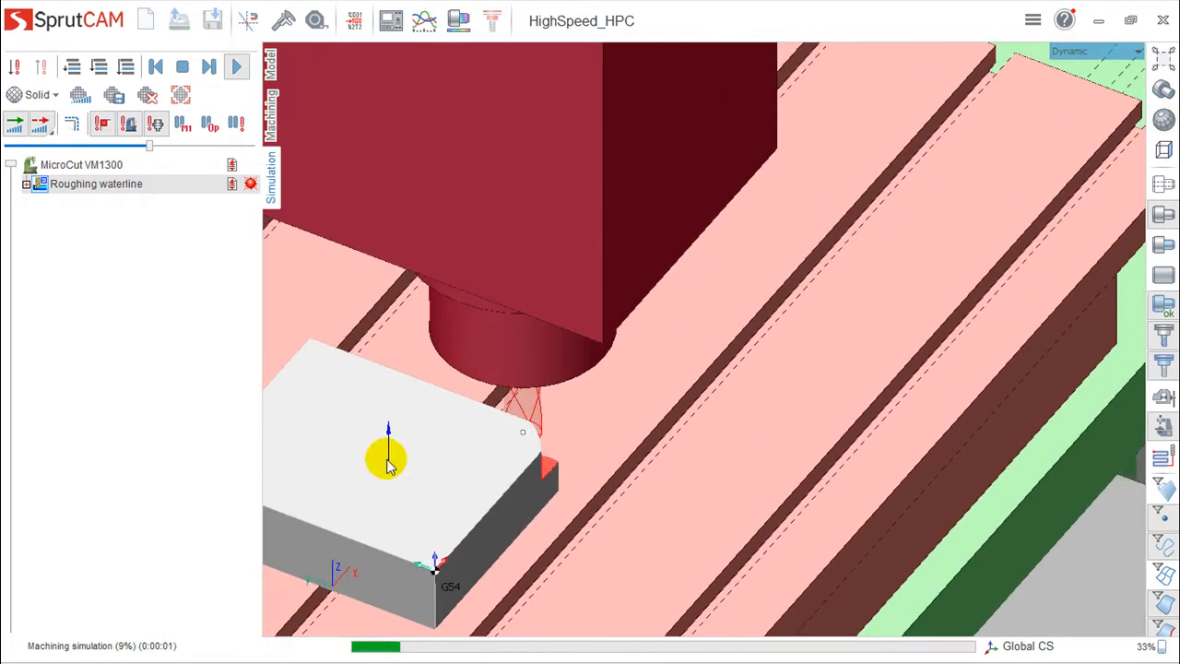
pyautogui.moveTo(521, 406); pyautogui.dragTo(967, 256, button='middle')
pyautogui.scroll(3, 790, 288)
pyautogui.moveTo(936, 211); pyautogui.dragTo(759, 365, button='middle')
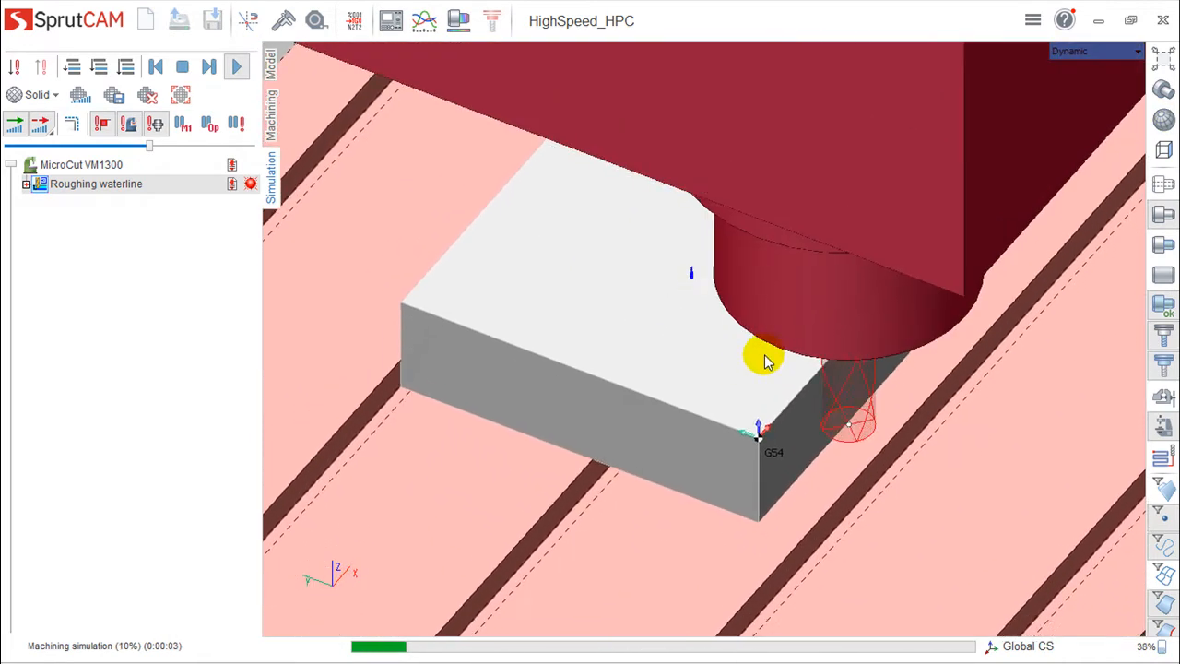
pyautogui.moveTo(886, 364); pyautogui.dragTo(873, 315, button='right')
pyautogui.moveTo(835, 390); pyautogui.dragTo(782, 510, button='right')
pyautogui.moveTo(782, 510); pyautogui.dragTo(838, 275, button='middle')
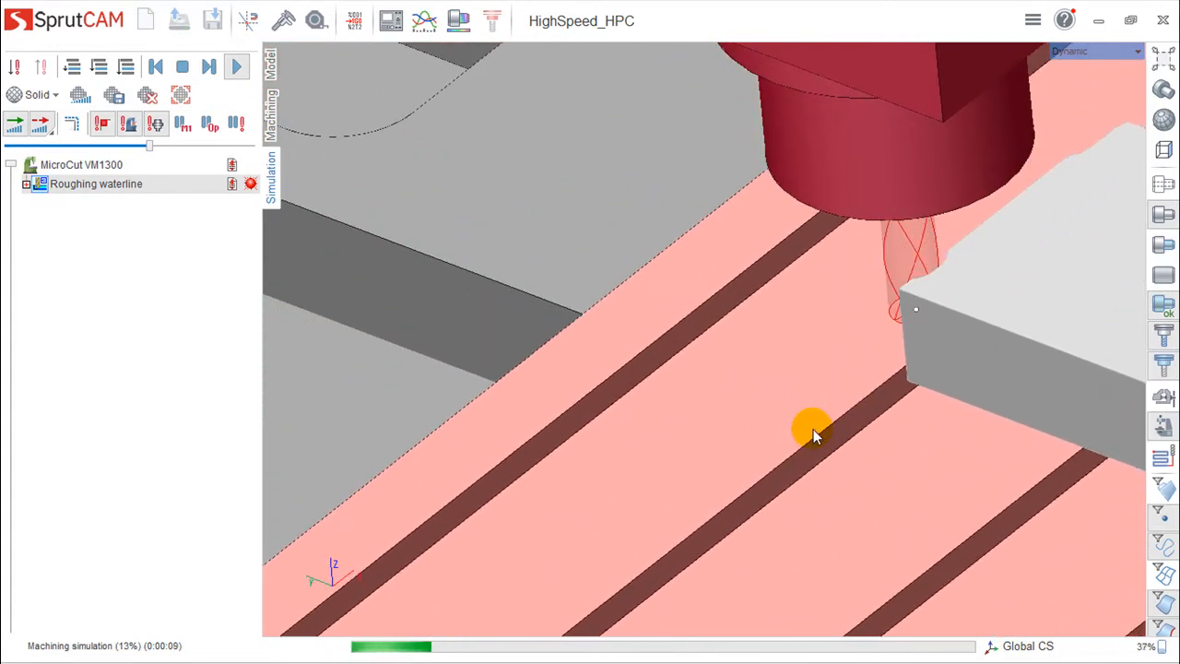
pyautogui.moveTo(983, 464); pyautogui.dragTo(563, 508, button='middle')
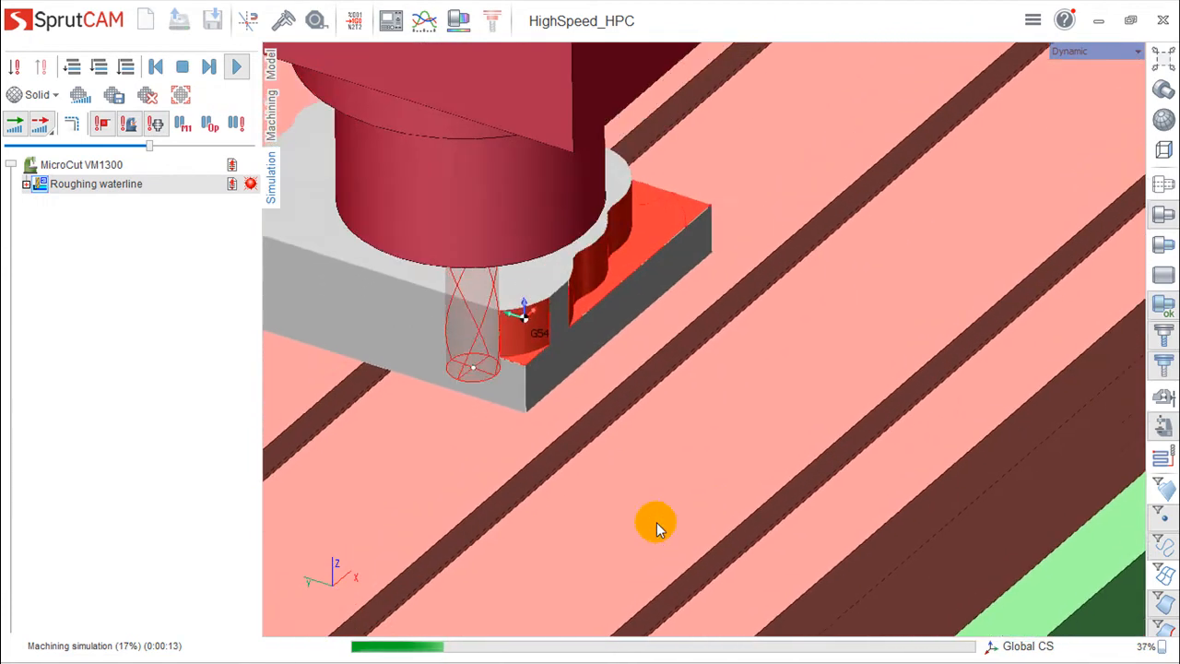
pyautogui.moveTo(644, 508); pyautogui.dragTo(1137, 448, button='middle')
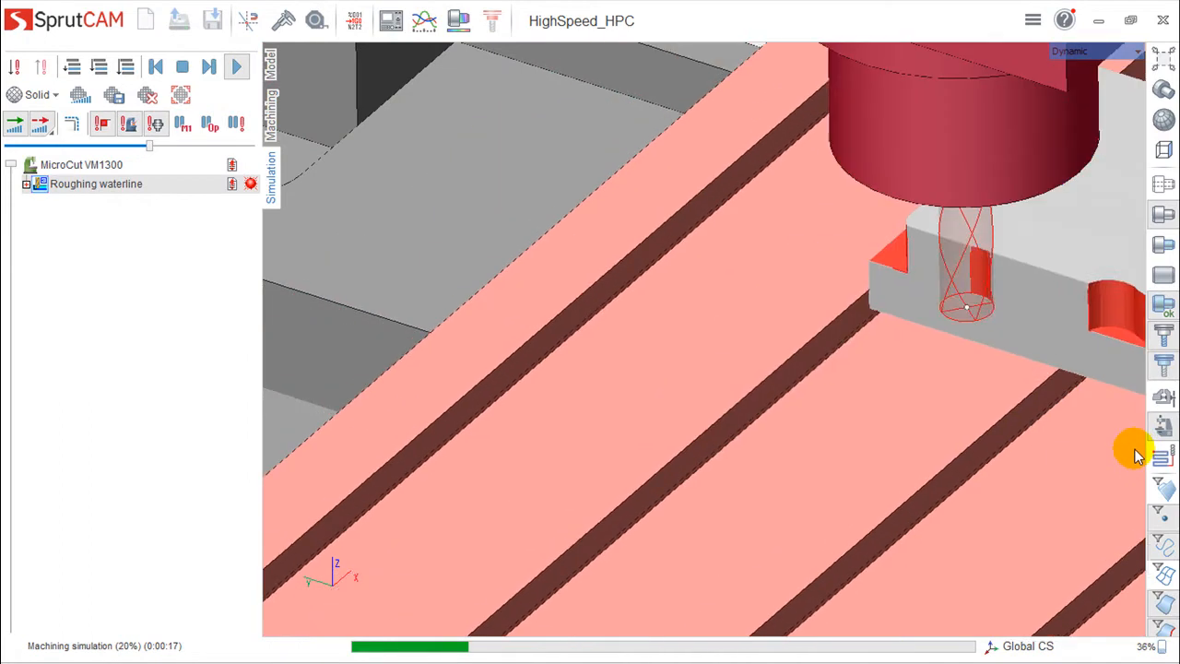
pyautogui.moveTo(1138, 448); pyautogui.dragTo(832, 512, button='middle')
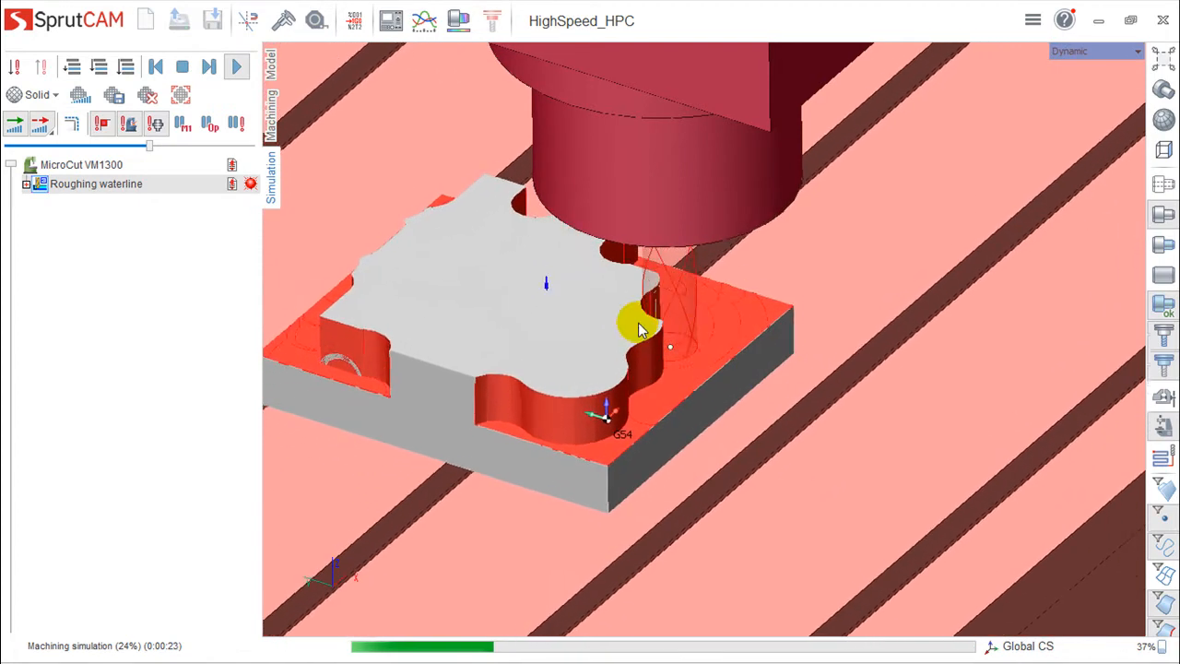
# - Change the roughing waterline machining strategy to Deep HPC and recalculate the toolpath
pyautogui.click(271, 115)
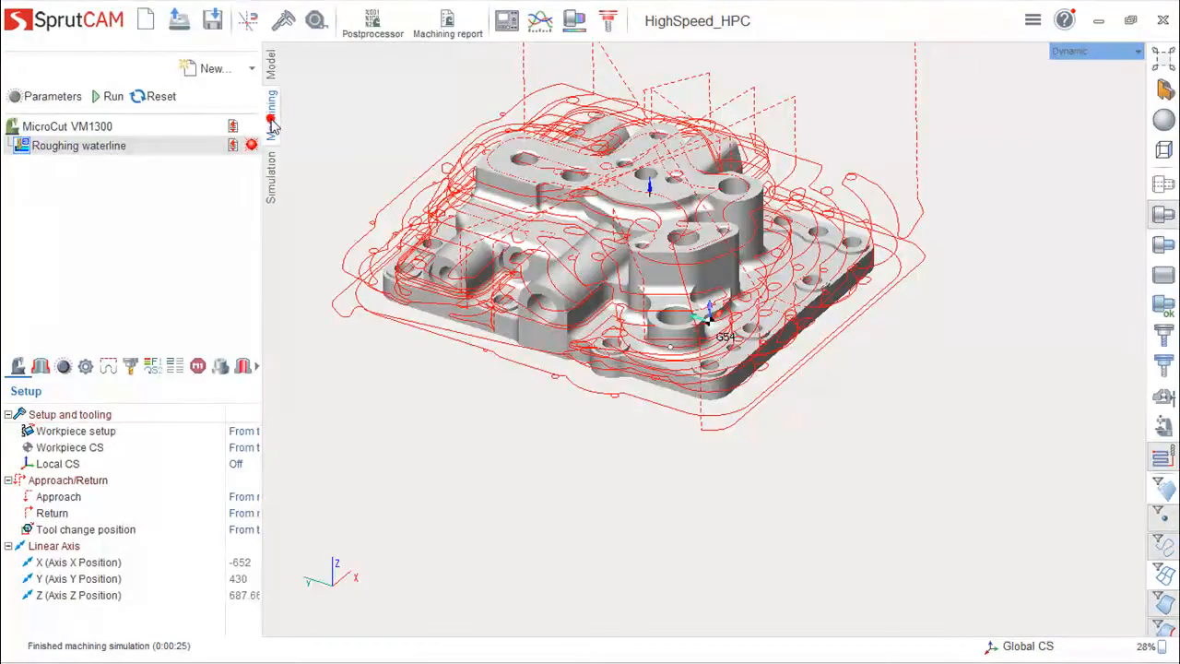
pyautogui.click(60, 147)
pyautogui.doubleClick(60, 146)
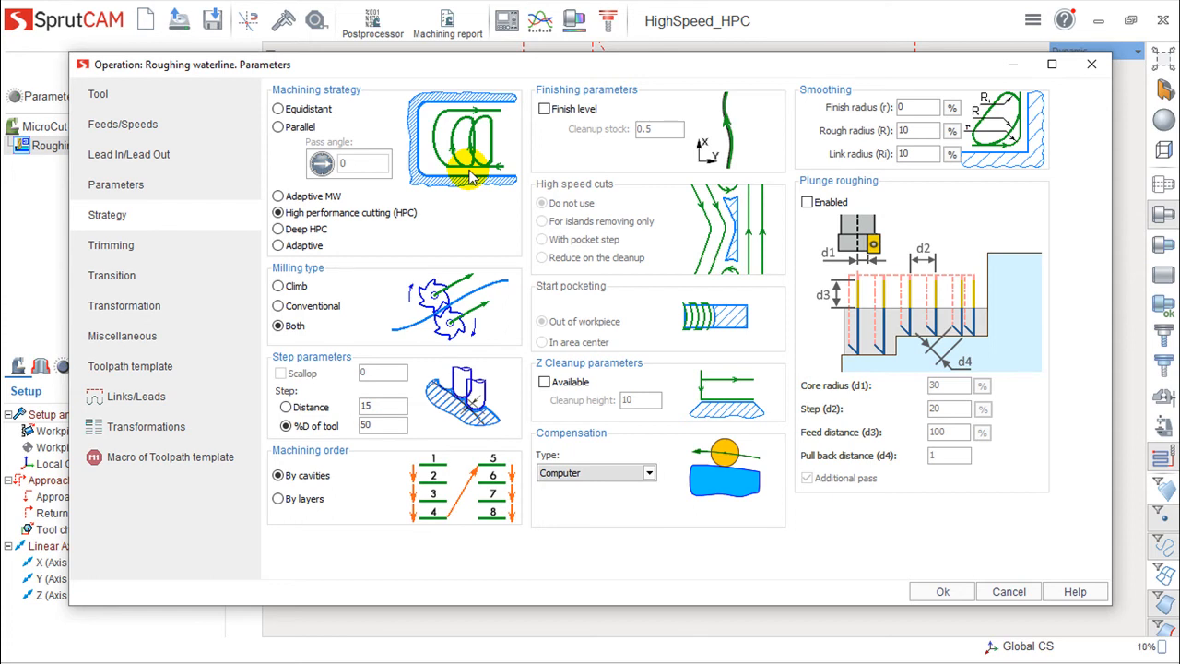
pyautogui.click(277, 230)
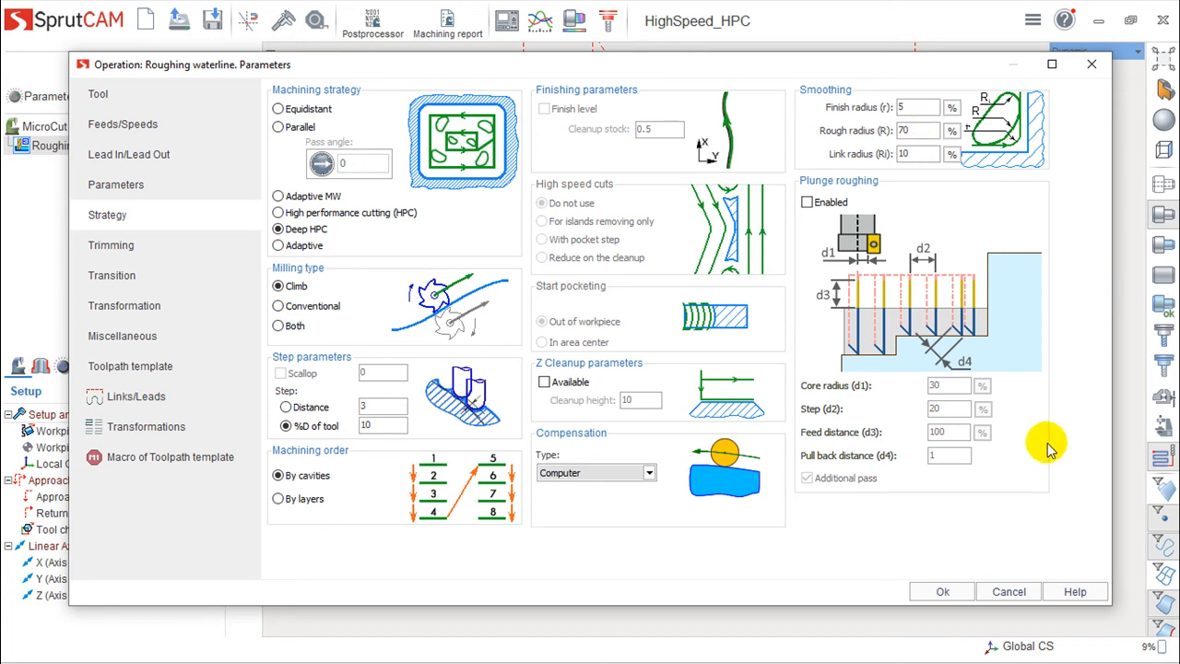
pyautogui.click(946, 594)
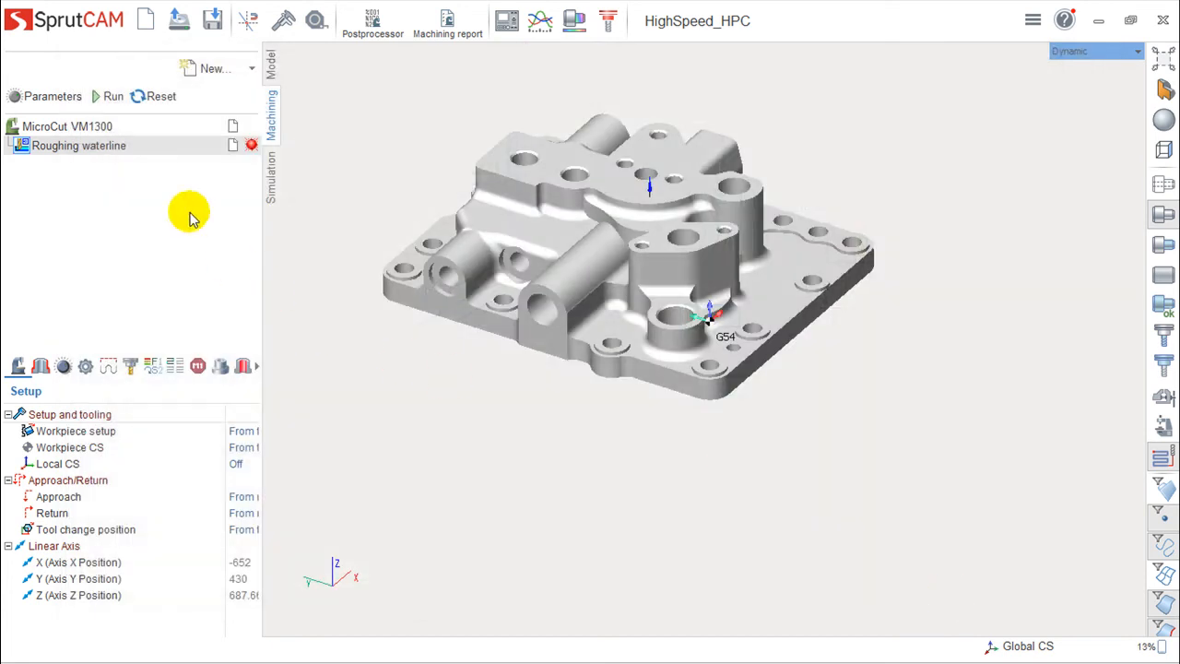
pyautogui.click(113, 97)
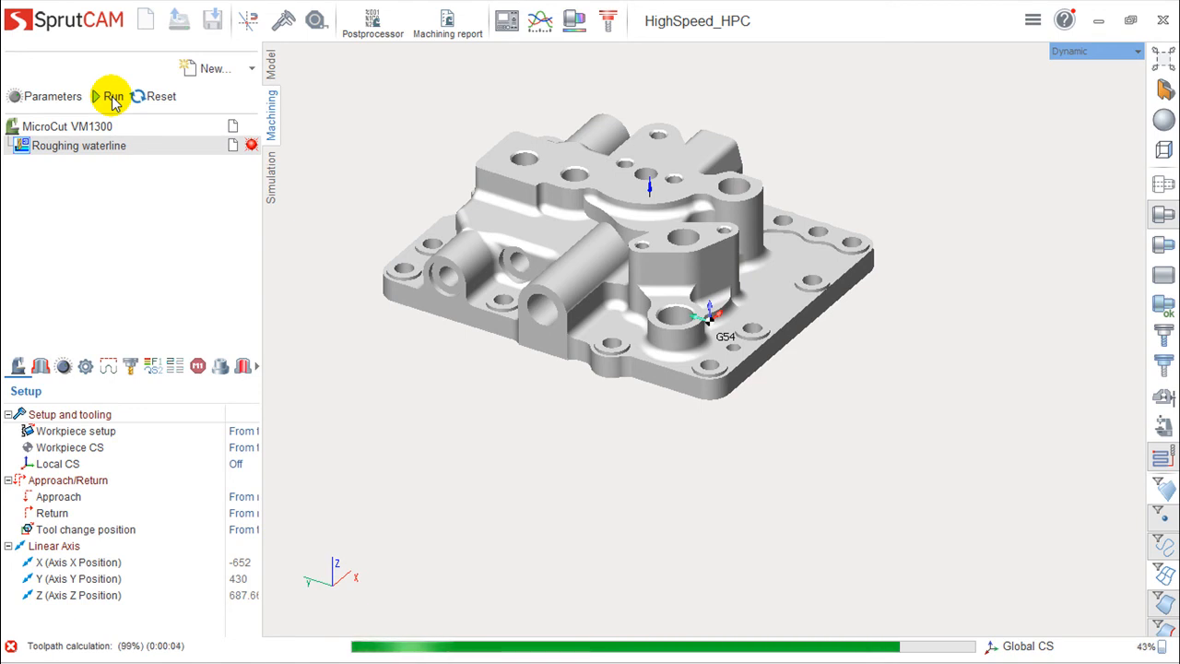
# - Inspect the Deep HPC toolpath closely around the part's bosses and holes
pyautogui.moveTo(396, 297); pyautogui.dragTo(559, 350, button='right')
pyautogui.scroll(5, 549, 374)
pyautogui.scroll(-2, 790, 184)
pyautogui.scroll(5, 784, 184)
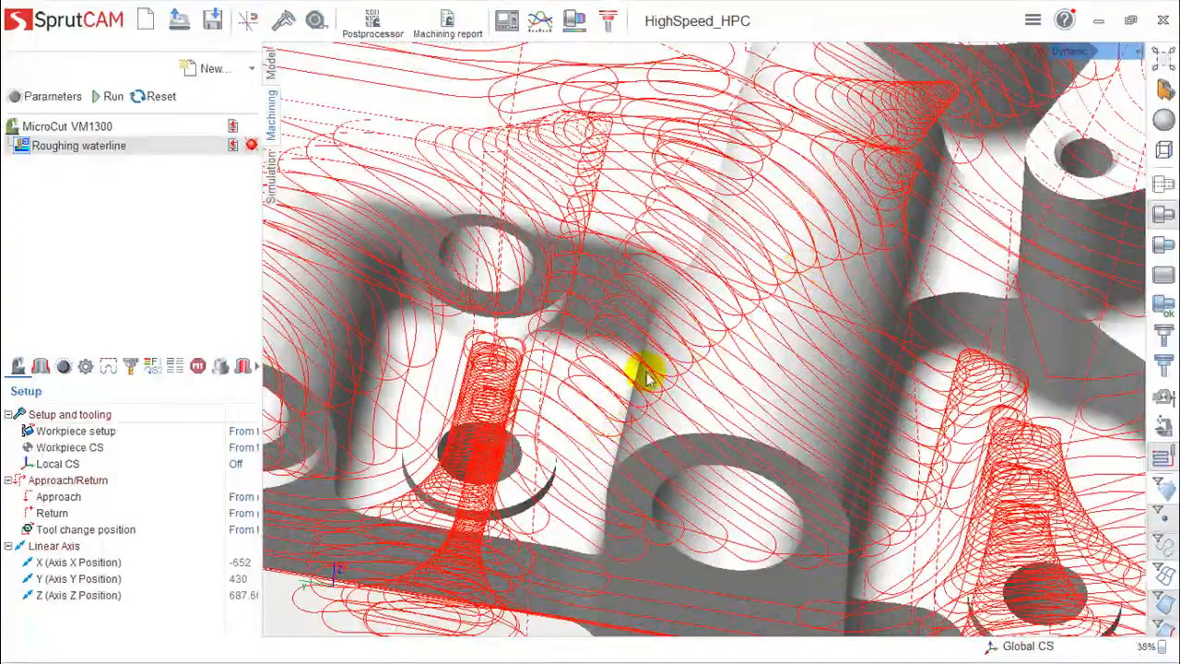
pyautogui.scroll(-2, 758, 302)
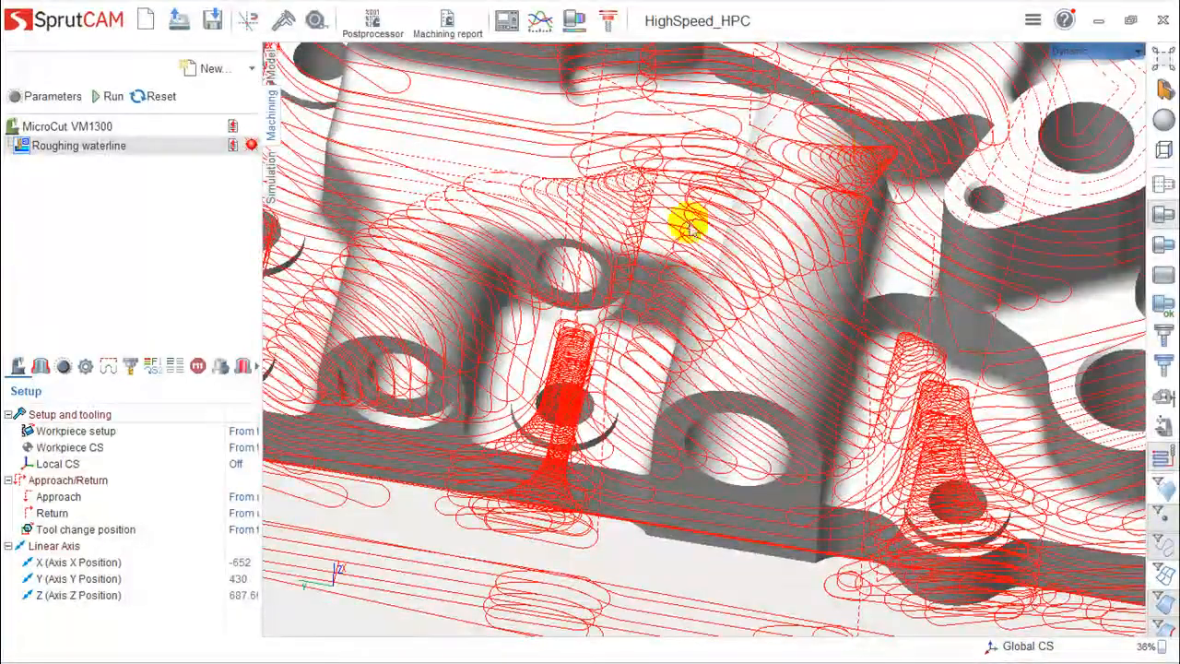
pyautogui.scroll(-2, 685, 251)
pyautogui.scroll(2, 799, 308)
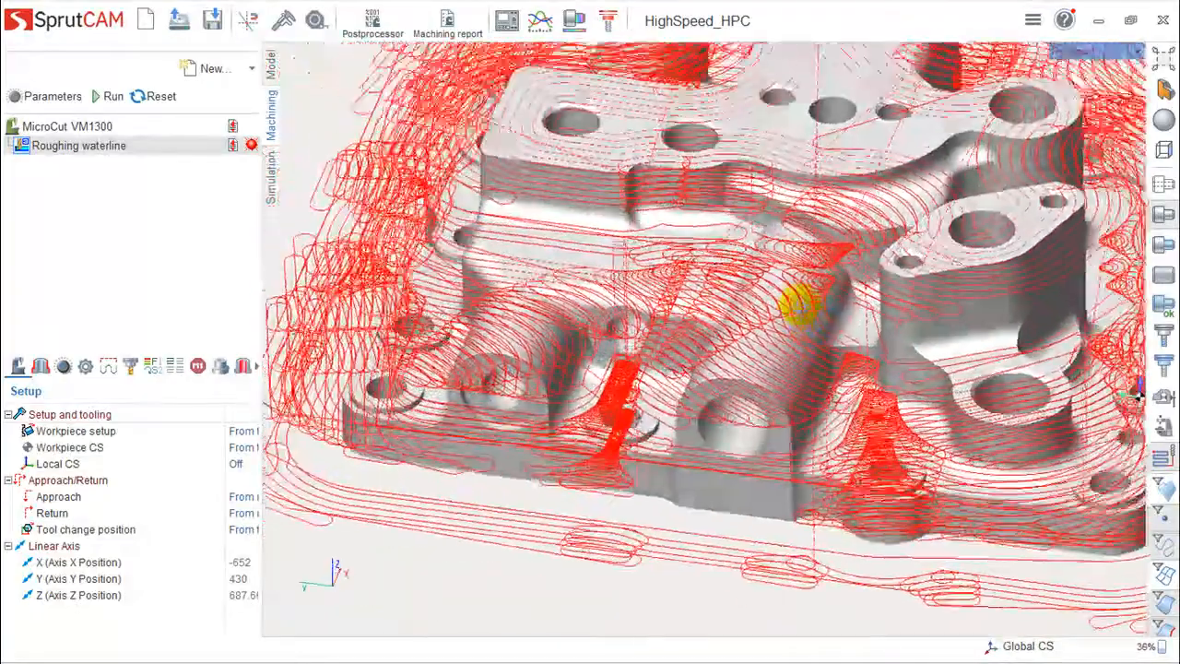
pyautogui.scroll(-2, 800, 313)
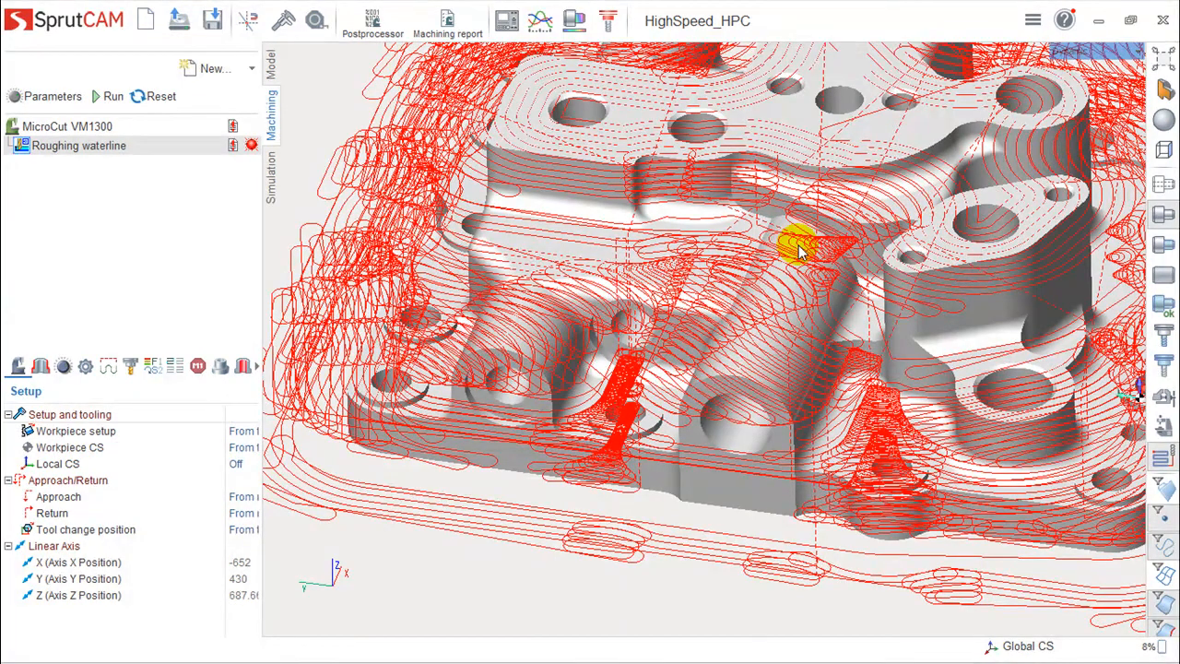
pyautogui.scroll(-2, 793, 259)
pyautogui.scroll(-2, 830, 286)
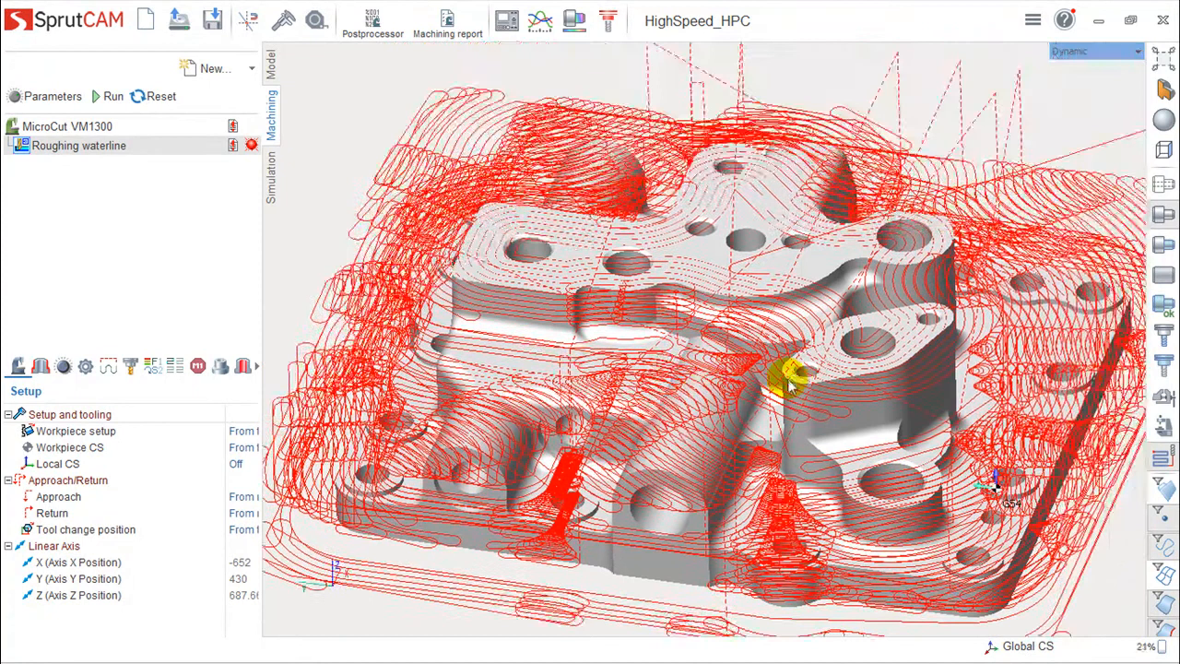
# - Switch to simulation and reset the workpiece to its uncut stock
pyautogui.click(272, 182)
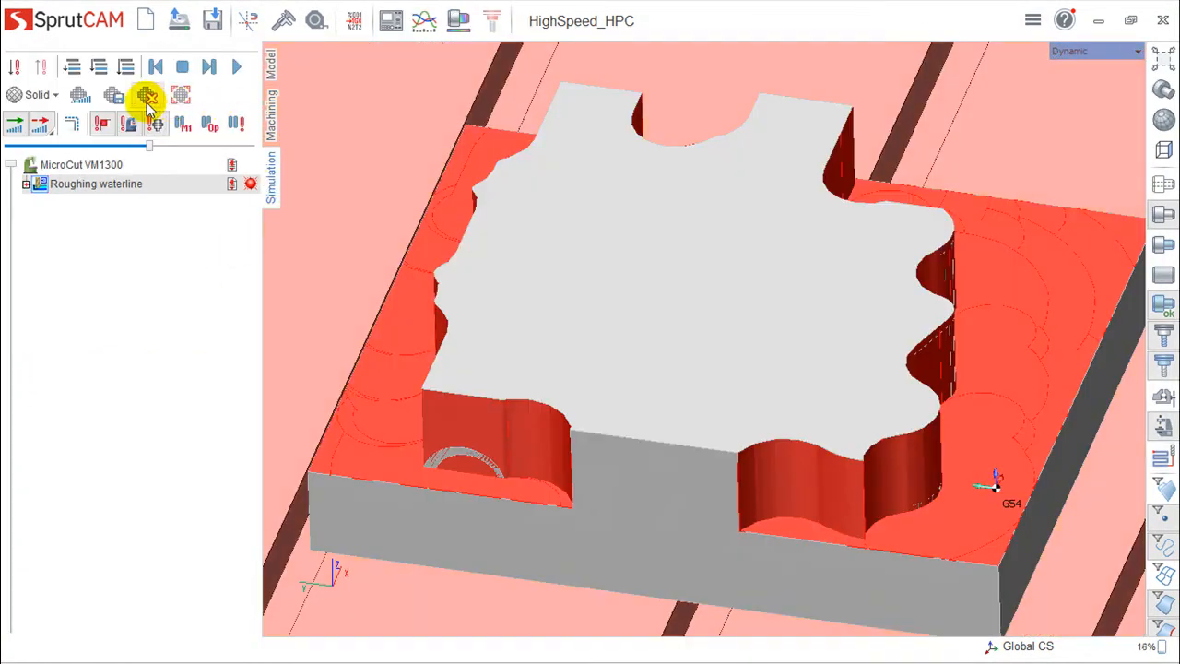
pyautogui.click(148, 96)
pyautogui.scroll(-1, 889, 392)
pyautogui.moveTo(888, 392); pyautogui.dragTo(526, 184, button='right')
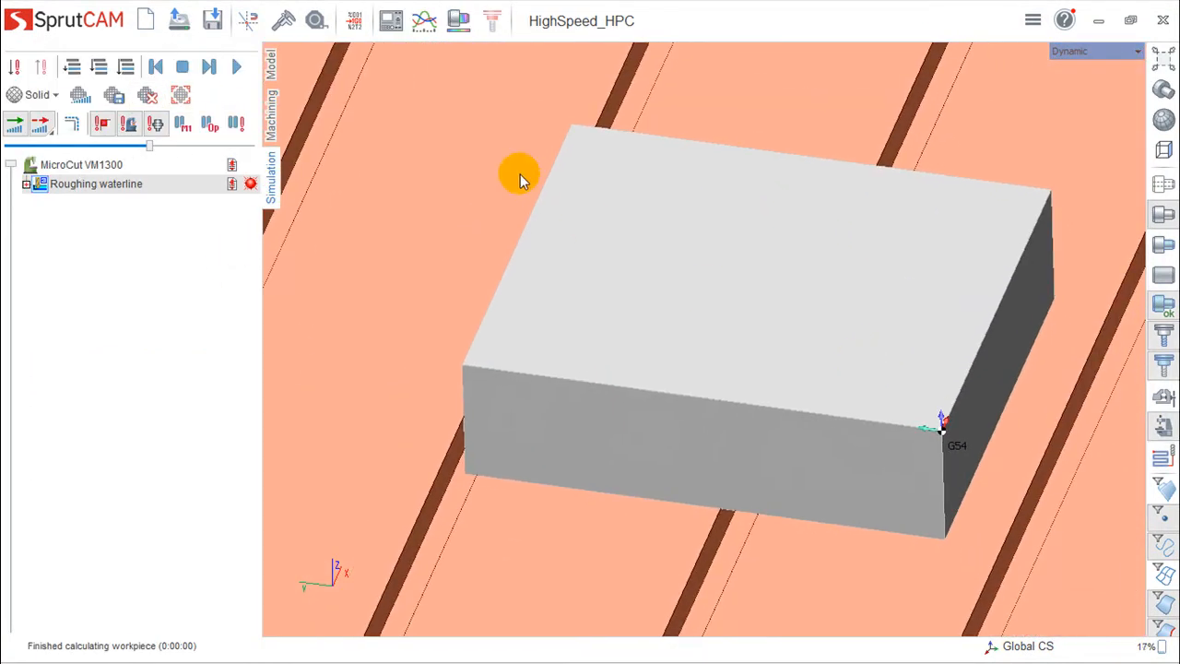
# - Play the Deep HPC roughing simulation and follow the tool cutting around the stock from several viewing angles
pyautogui.click(237, 67)
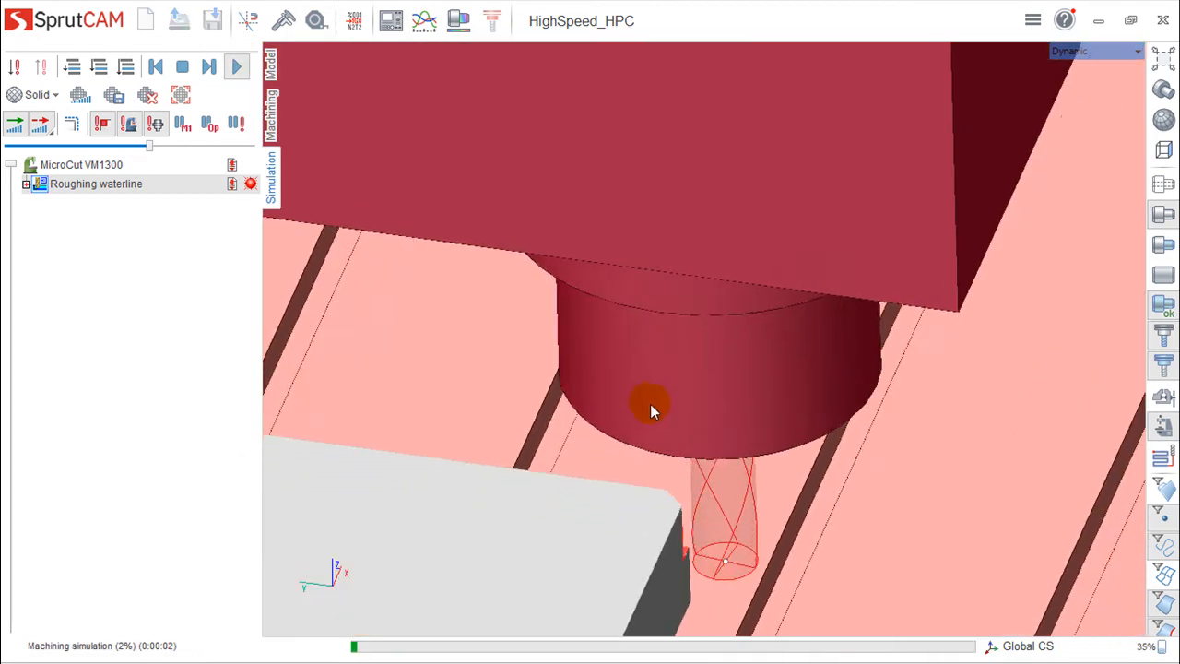
pyautogui.moveTo(650, 403); pyautogui.dragTo(836, 190, button='middle')
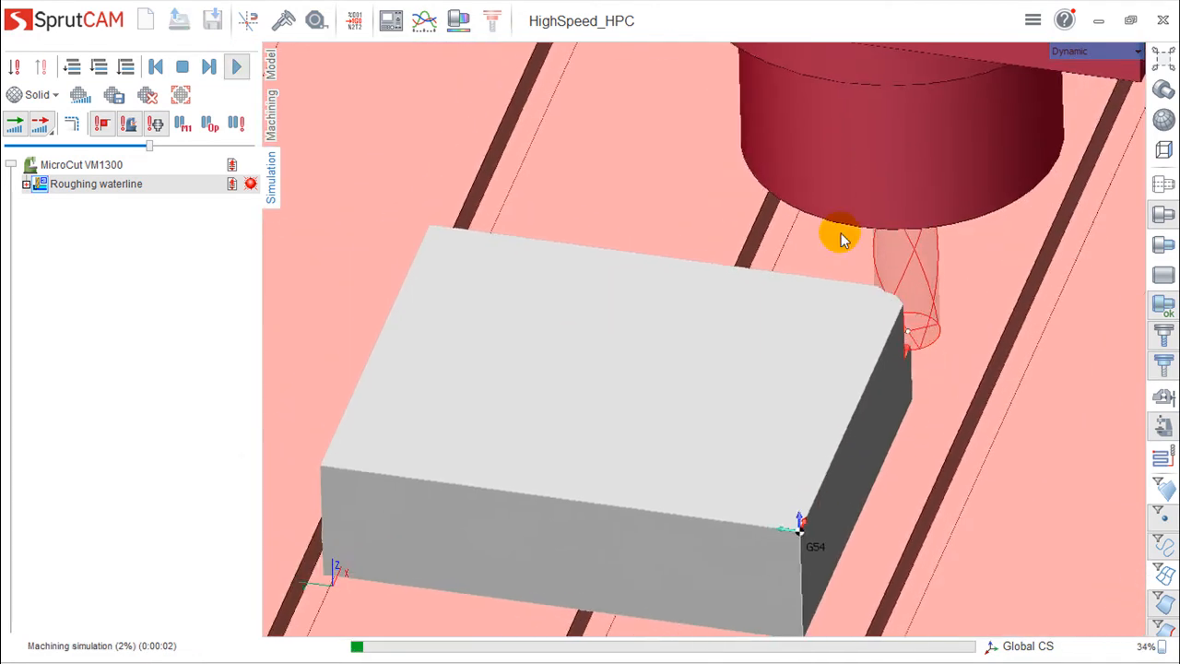
pyautogui.scroll(2, 837, 271)
pyautogui.scroll(-2, 838, 272)
pyautogui.moveTo(801, 228); pyautogui.dragTo(902, 115, button='middle')
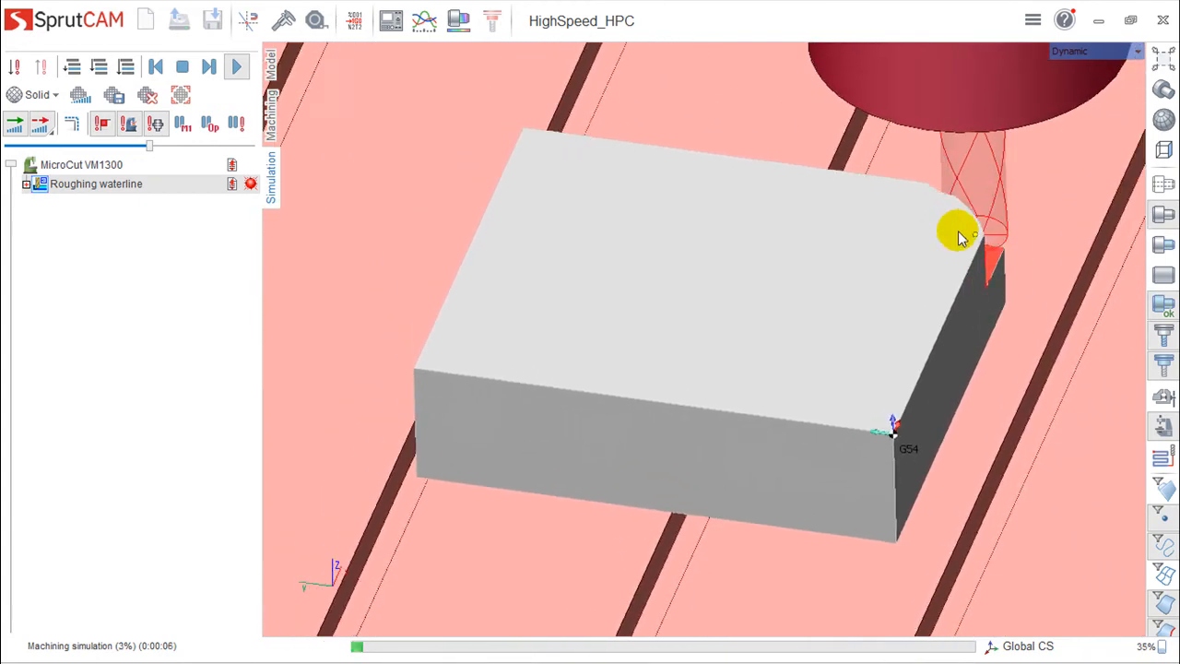
pyautogui.moveTo(153, 150); pyautogui.dragTo(168, 149)
pyautogui.moveTo(849, 387); pyautogui.dragTo(738, 449, button='middle')
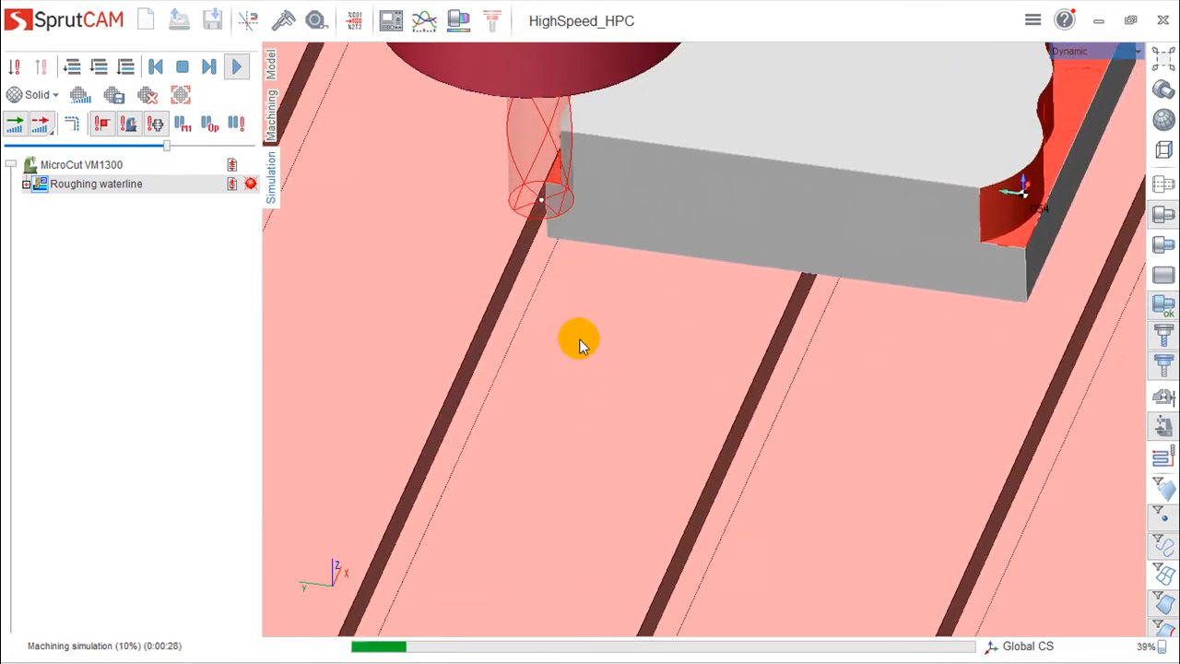
pyautogui.moveTo(632, 327); pyautogui.dragTo(578, 502, button='middle')
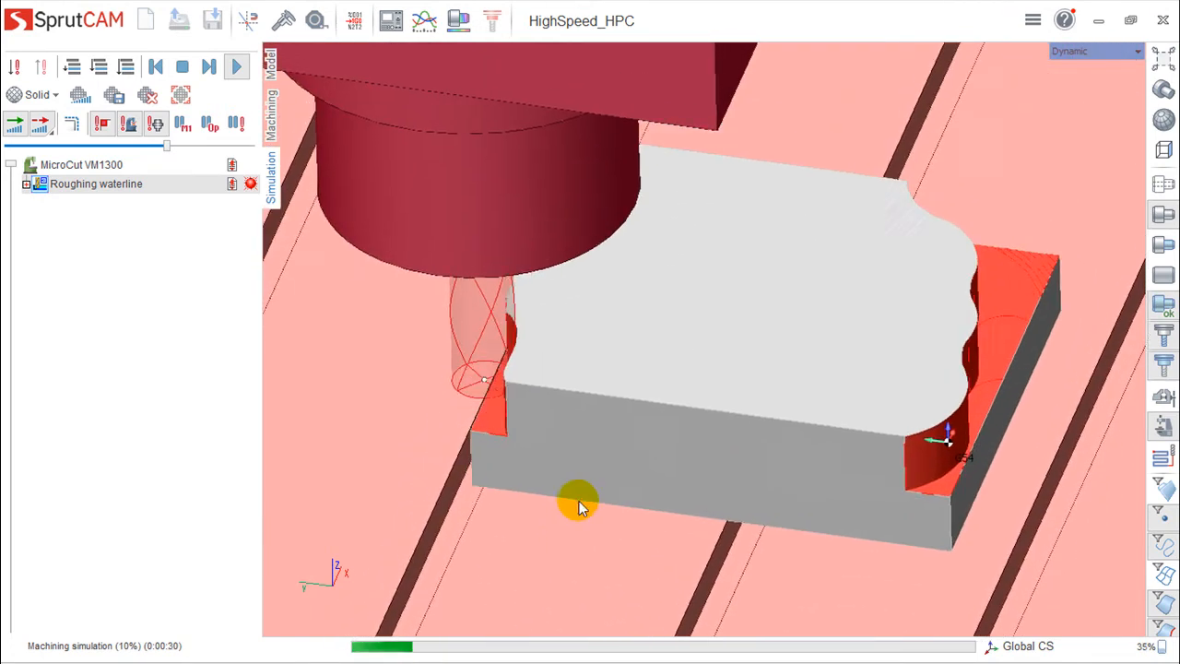
pyautogui.moveTo(616, 552); pyautogui.dragTo(624, 540, button='right')
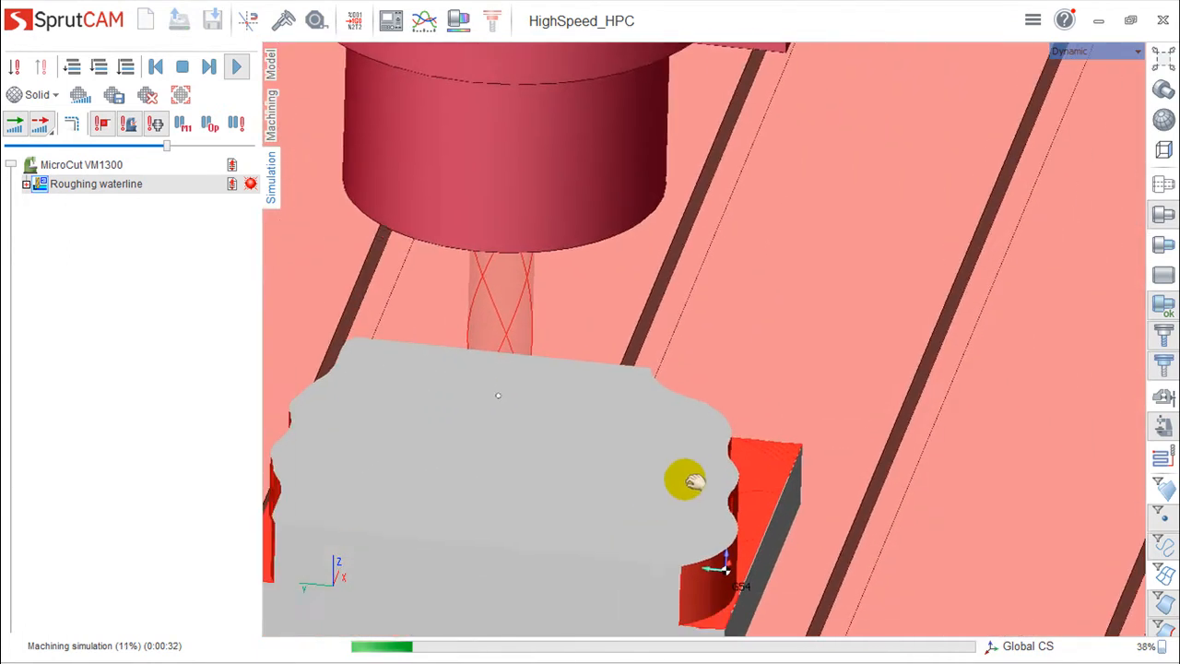
pyautogui.moveTo(712, 358); pyautogui.dragTo(885, 527, button='middle')
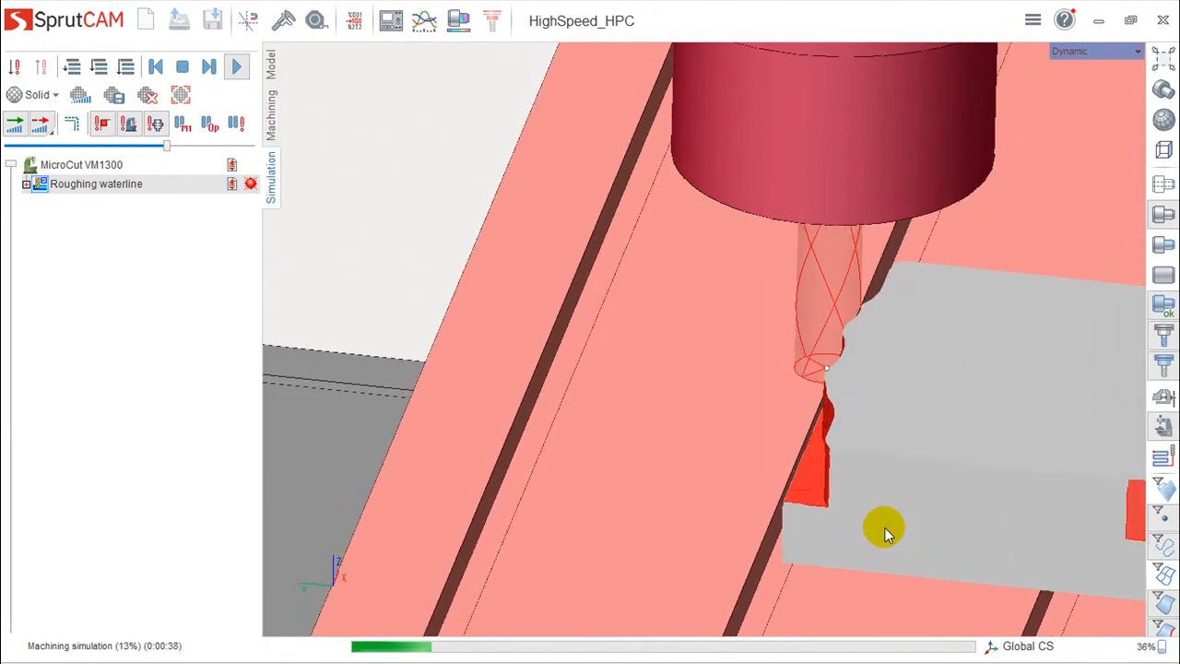
pyautogui.scroll(2, 885, 527)
pyautogui.scroll(-3, 1026, 523)
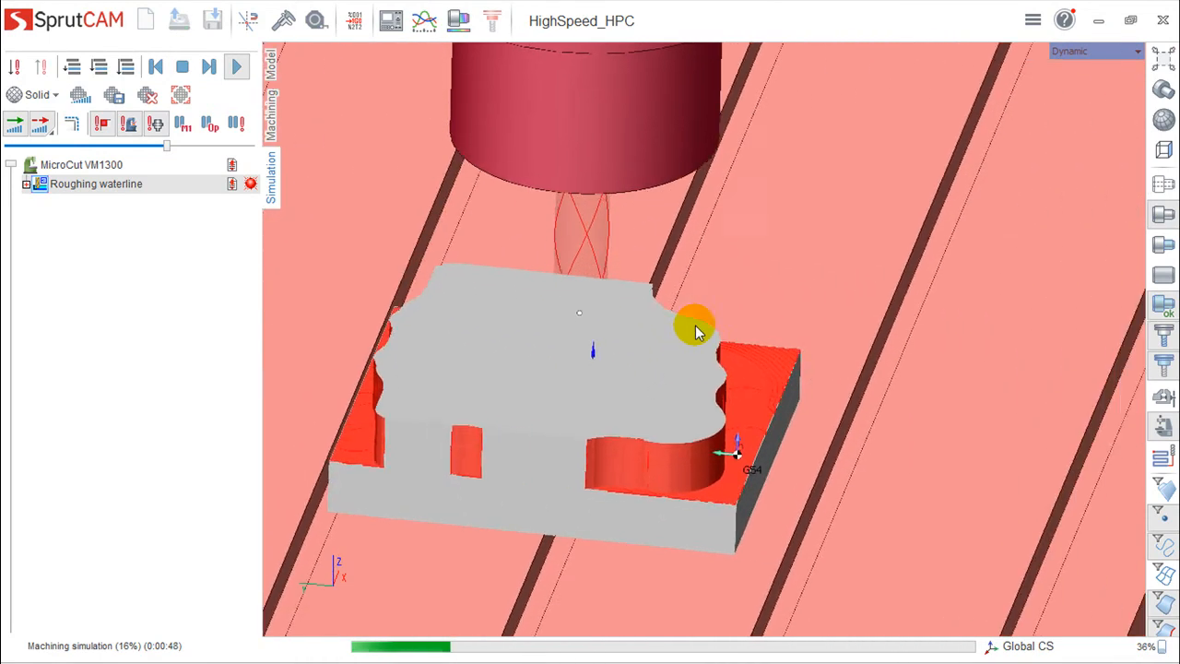
# - Return to the machining view and examine the Deep HPC toolpath over the whole part up close
pyautogui.click(270, 117)
pyautogui.moveTo(630, 214); pyautogui.dragTo(670, 452, button='middle')
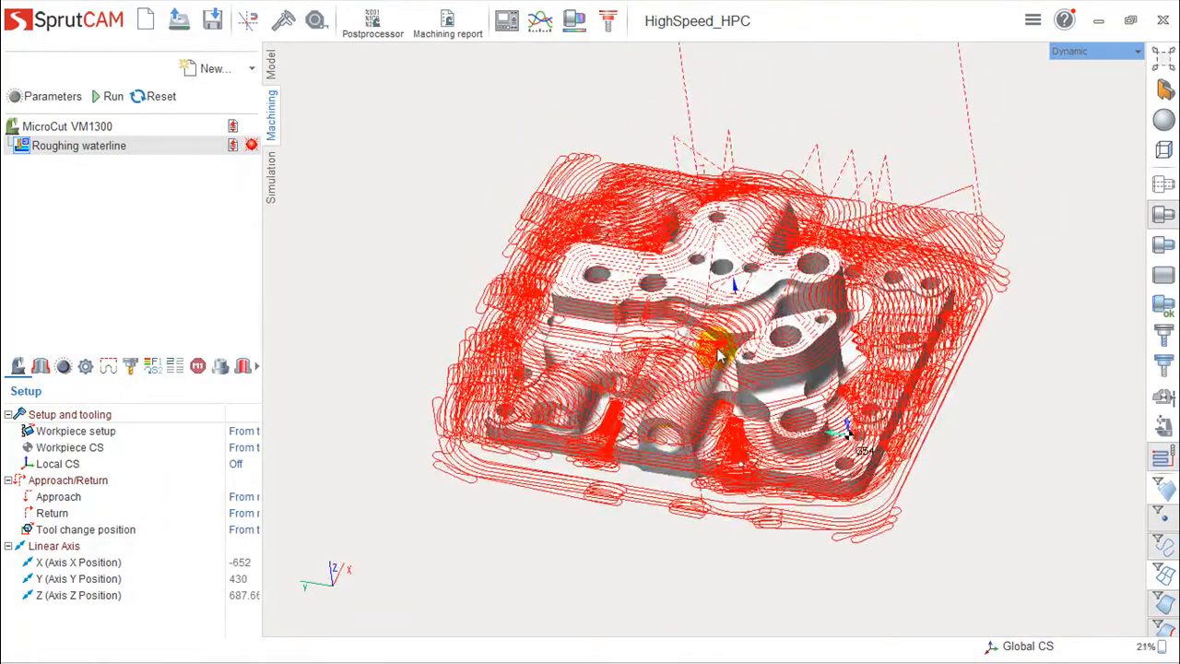
pyautogui.scroll(5, 717, 355)
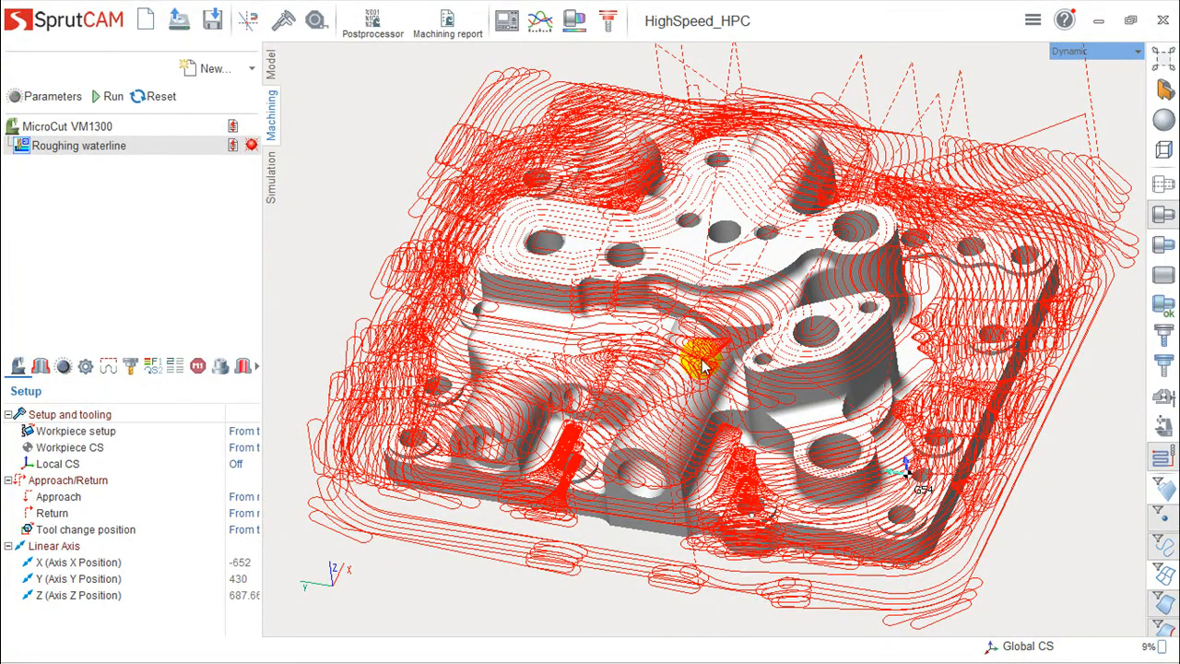
pyautogui.moveTo(703, 366)
pyautogui.mouseDown(button='middle')
pyautogui.moveTo(698, 356)
pyautogui.moveTo(703, 366)
pyautogui.mouseUp(button='middle')
pyautogui.moveTo(703, 366); pyautogui.dragTo(705, 352, button='middle')
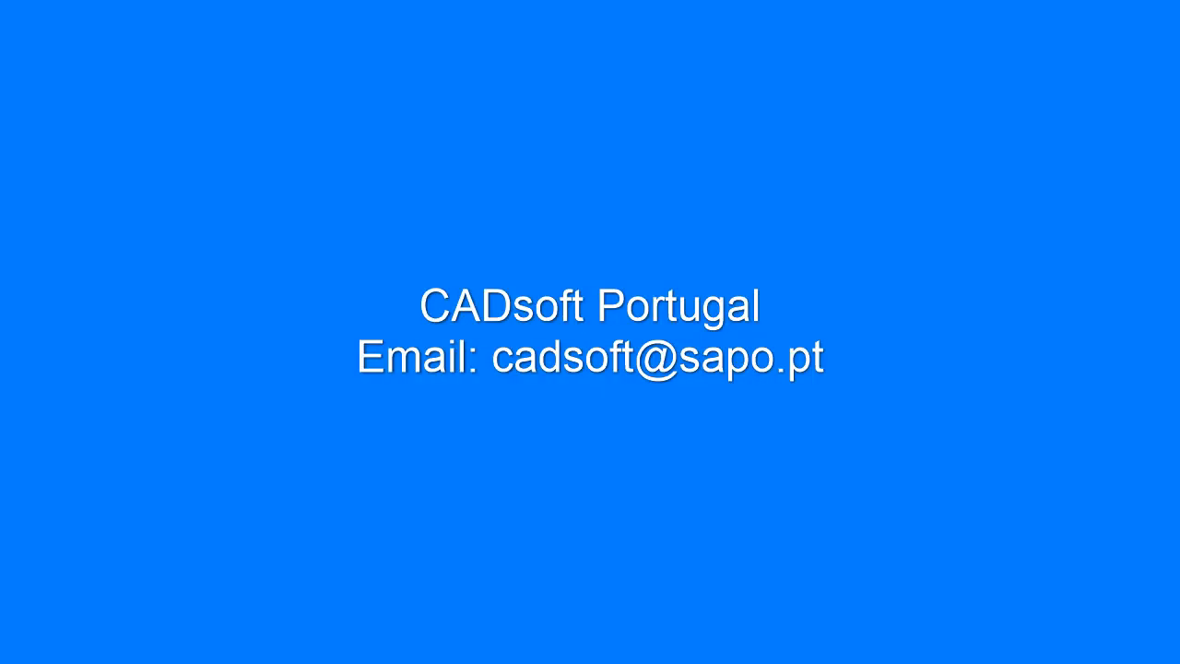